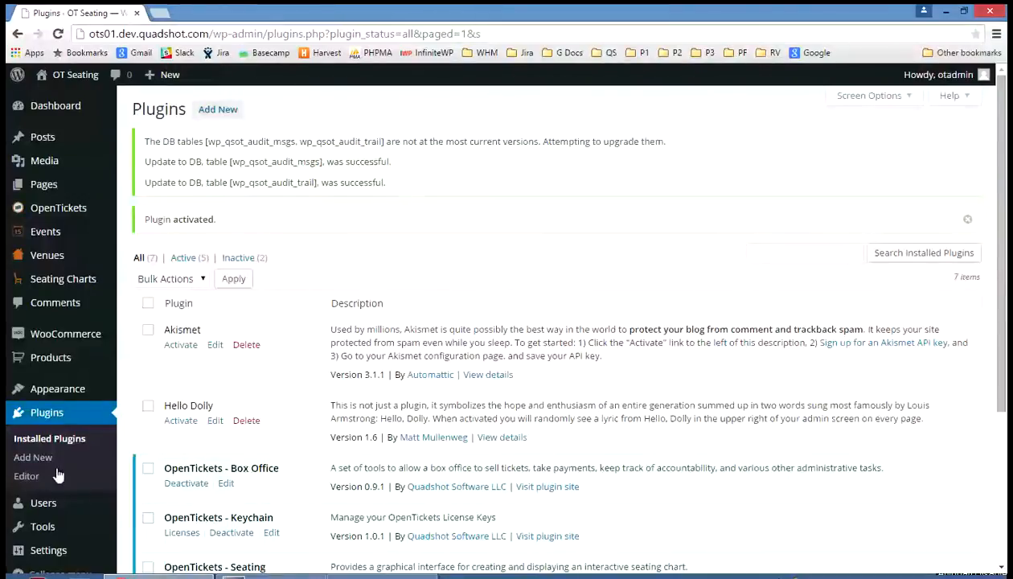
# - Open the form for adding a new site user and examine the available user roles
pyautogui.moveTo(42, 508)
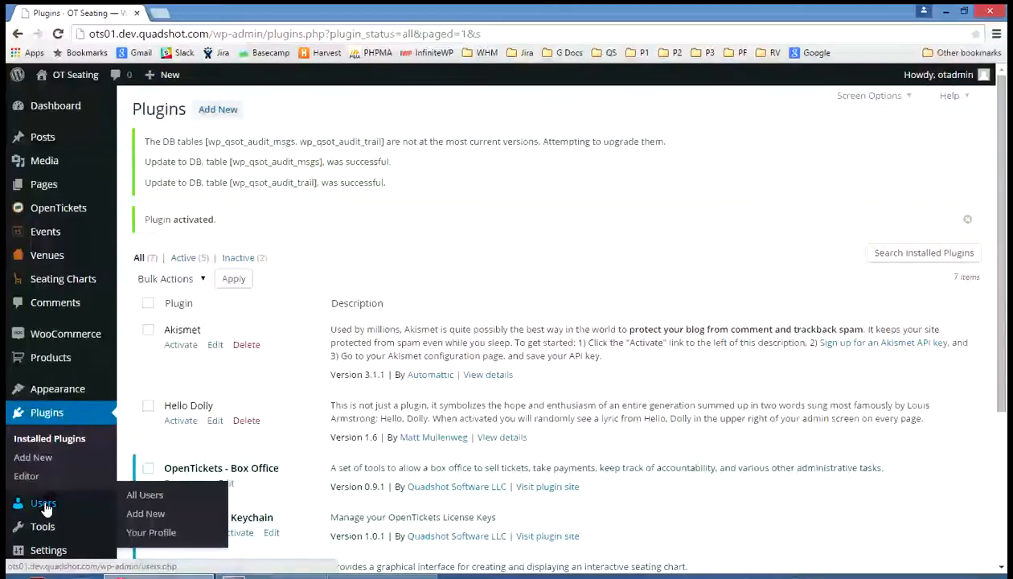
pyautogui.click(44, 505)
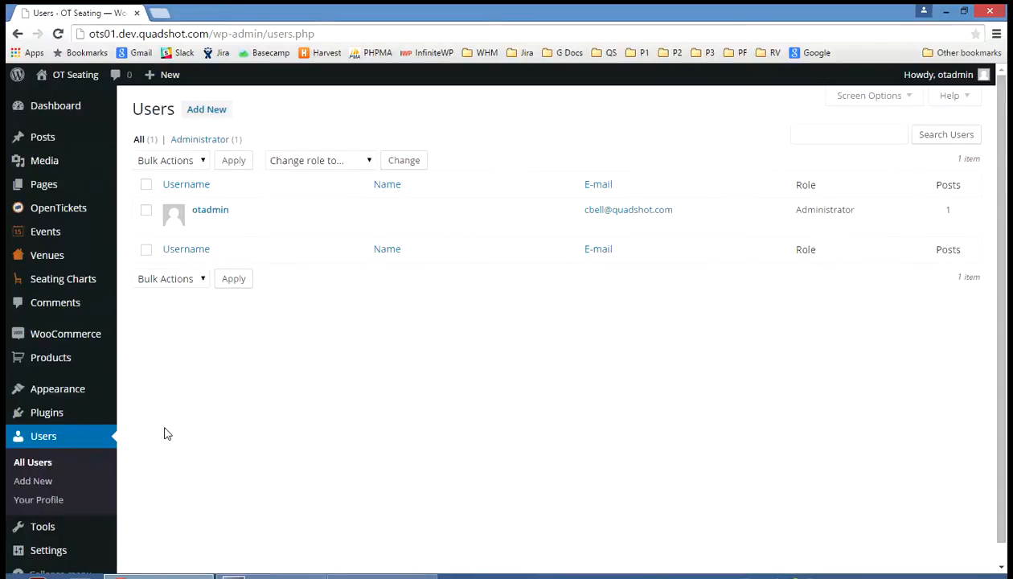
pyautogui.click(193, 108)
pyautogui.click(226, 118)
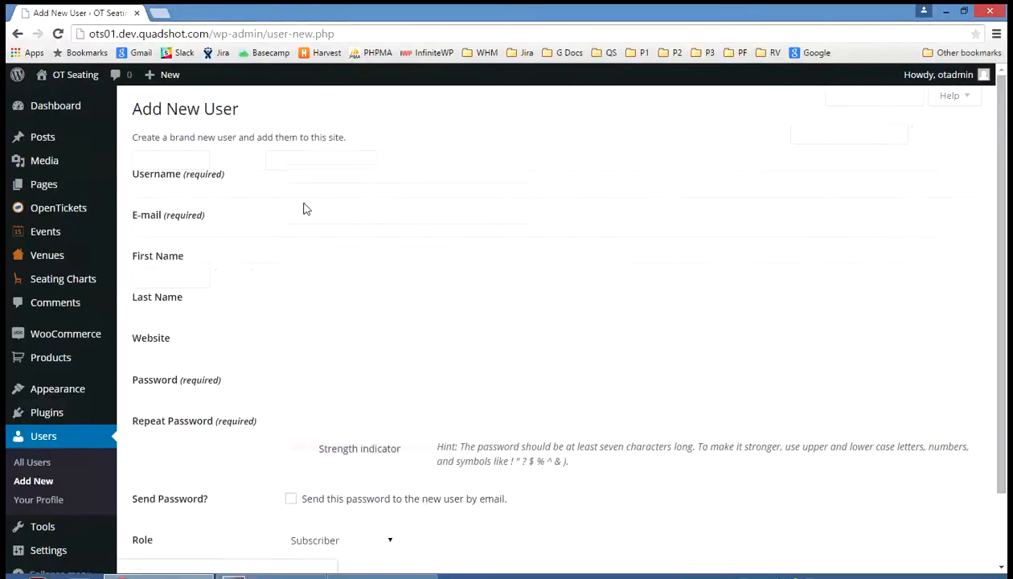
pyautogui.scroll(-2, 222, 178)
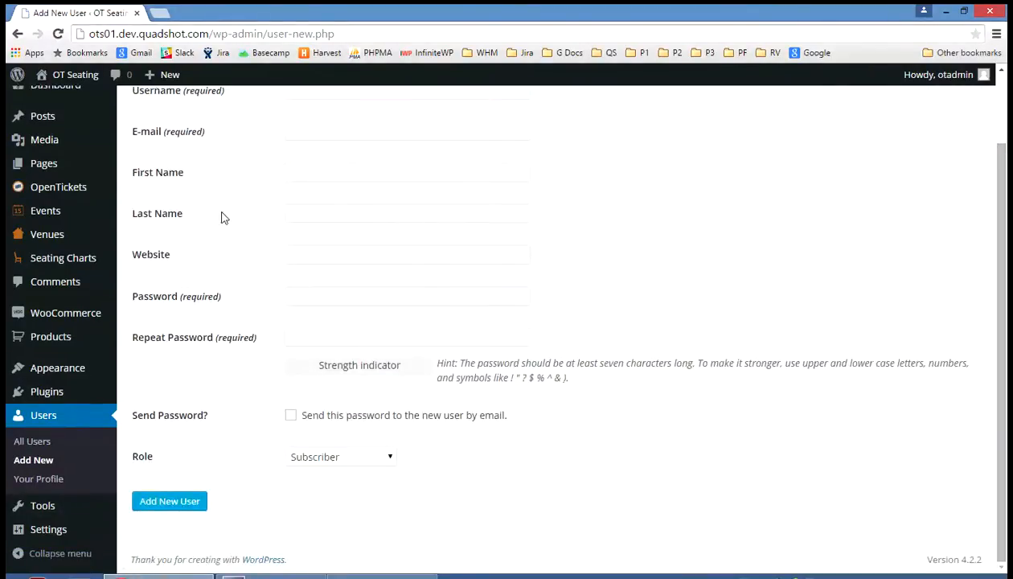
pyautogui.click(384, 465)
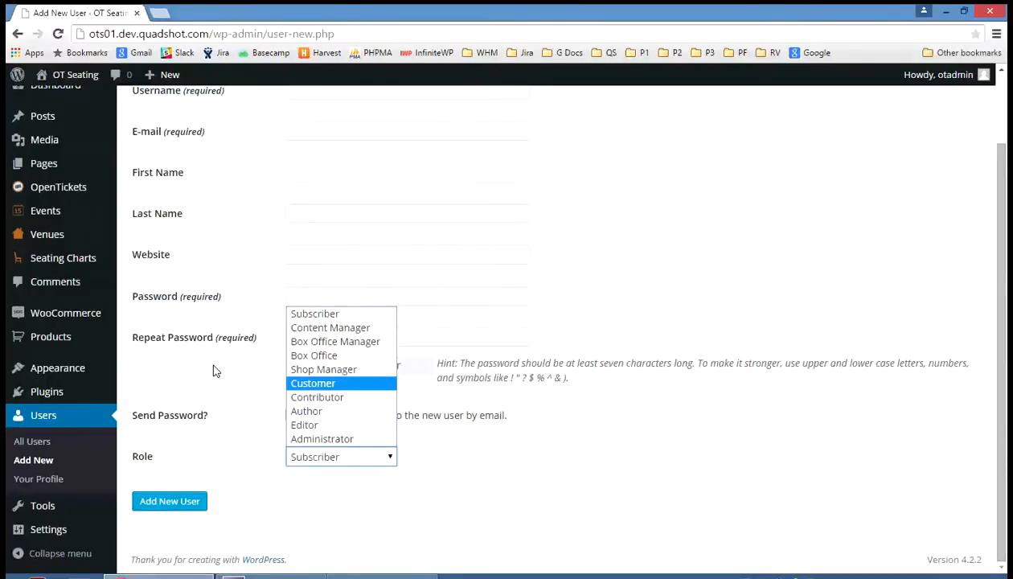
# - Enable the Inhouse Other Payment gateway in the WooCommerce checkout settings and save the changes
pyautogui.moveTo(92, 322)
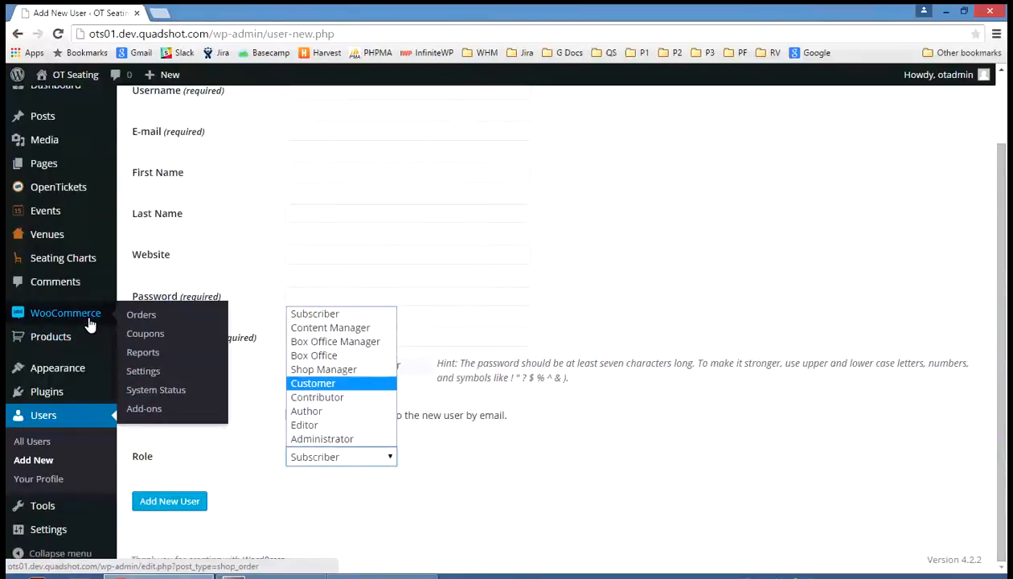
pyautogui.click(158, 374)
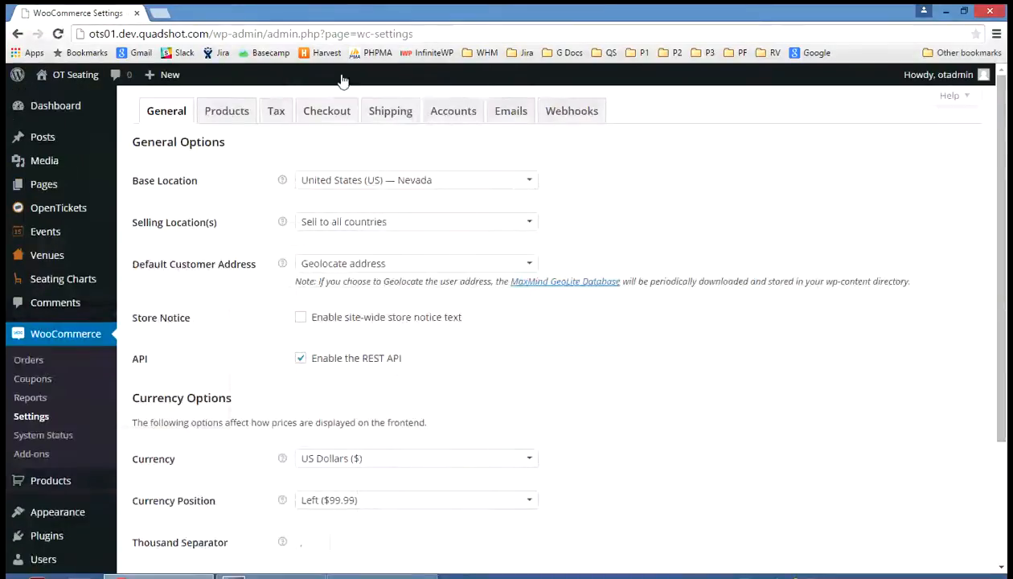
pyautogui.click(337, 121)
pyautogui.scroll(-6, 272, 242)
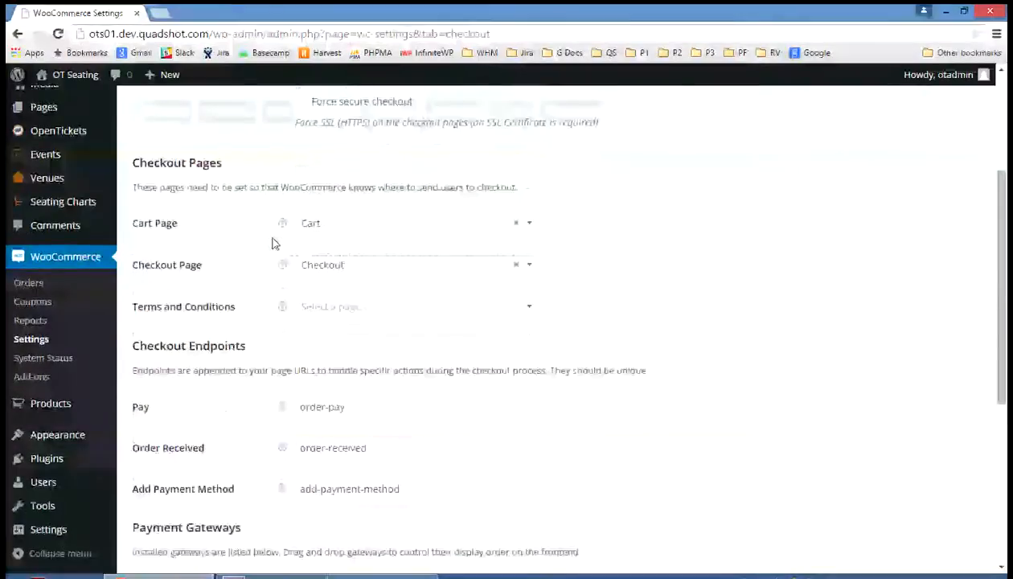
pyautogui.scroll(-1, 272, 244)
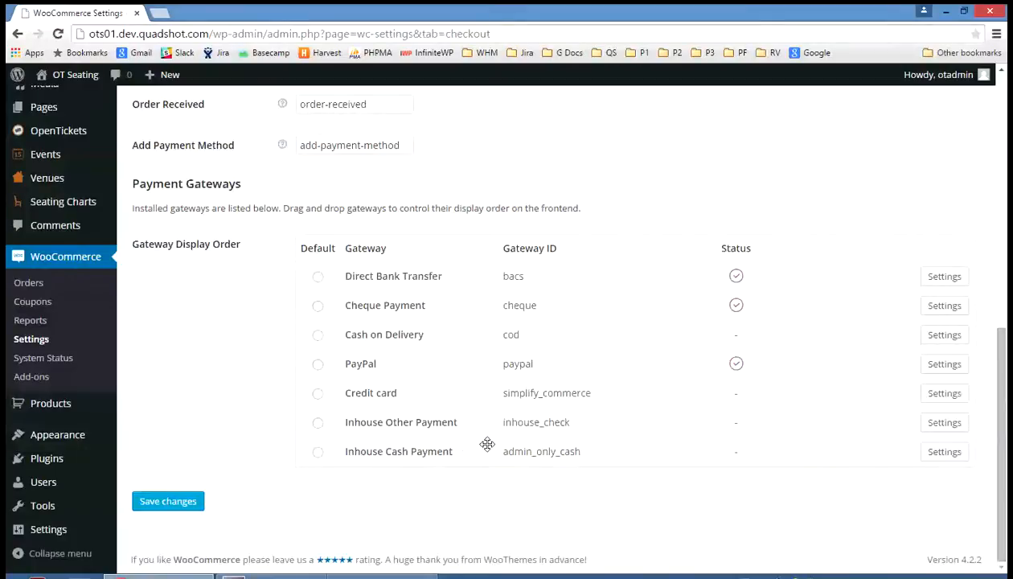
pyautogui.click(942, 423)
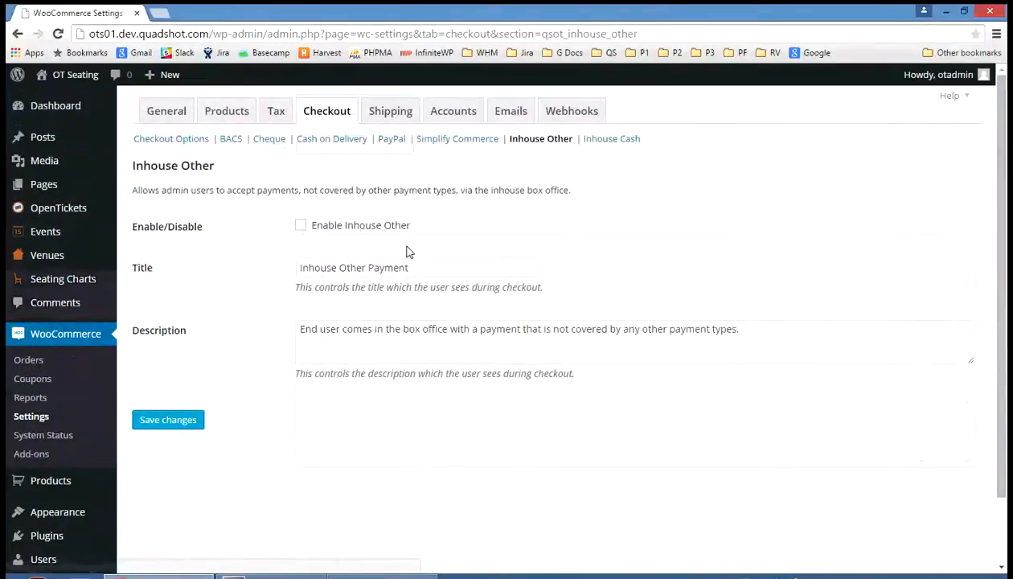
pyautogui.click(302, 229)
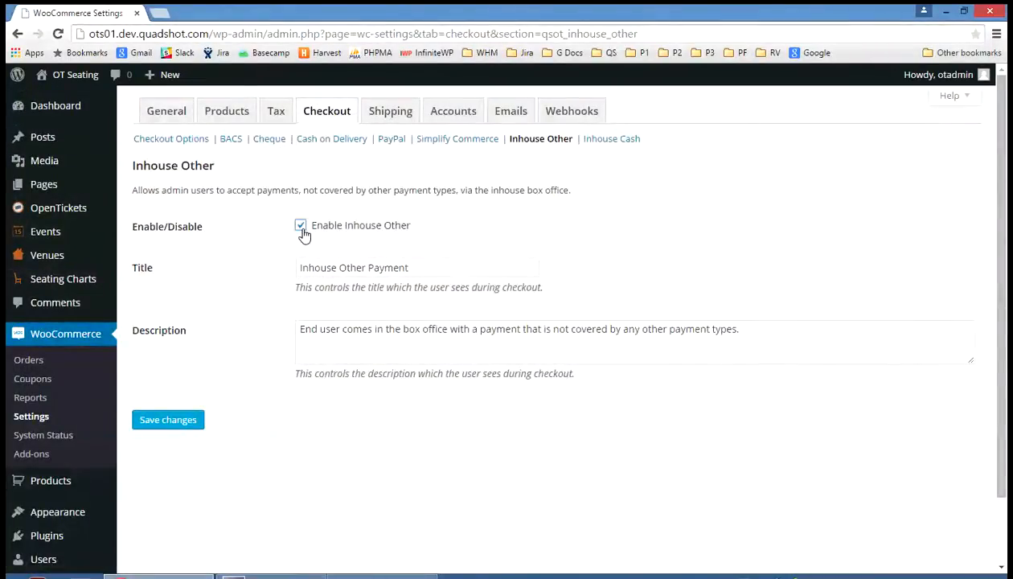
pyautogui.click(169, 420)
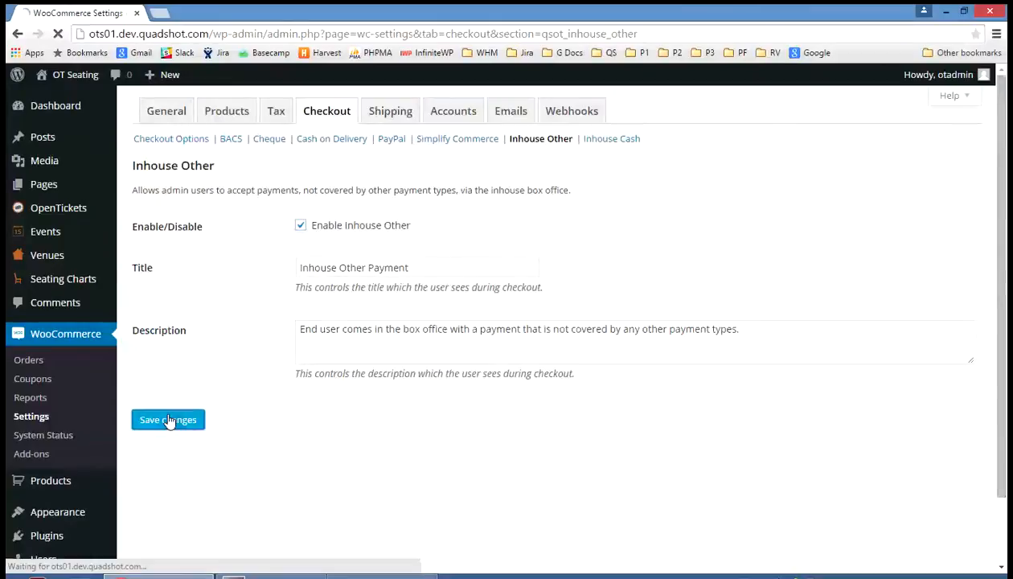
# - Enable the Inhouse Cash Payment gateway in the WooCommerce checkout settings and save the changes
pyautogui.click(327, 121)
pyautogui.scroll(-7, 472, 362)
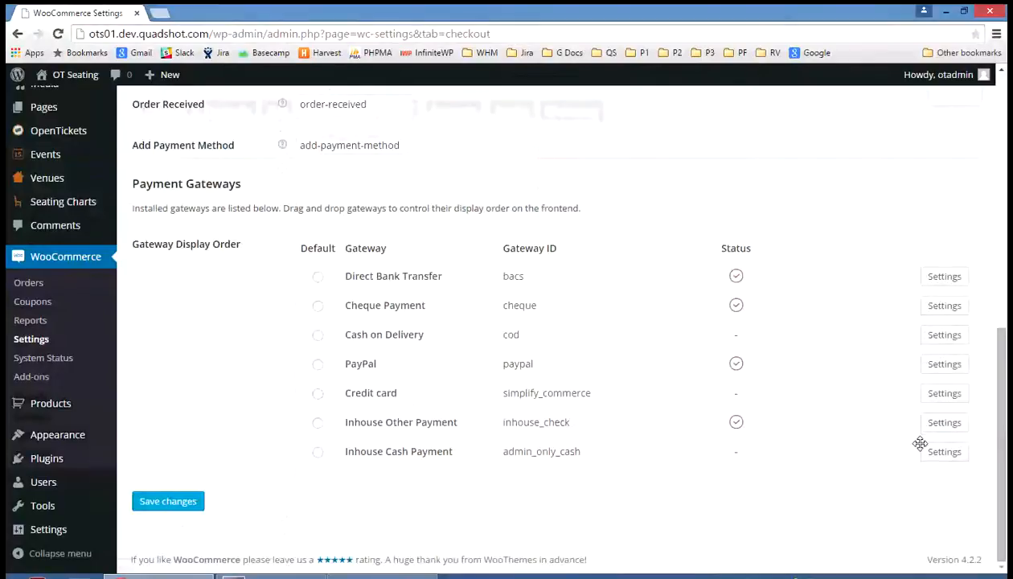
pyautogui.click(945, 453)
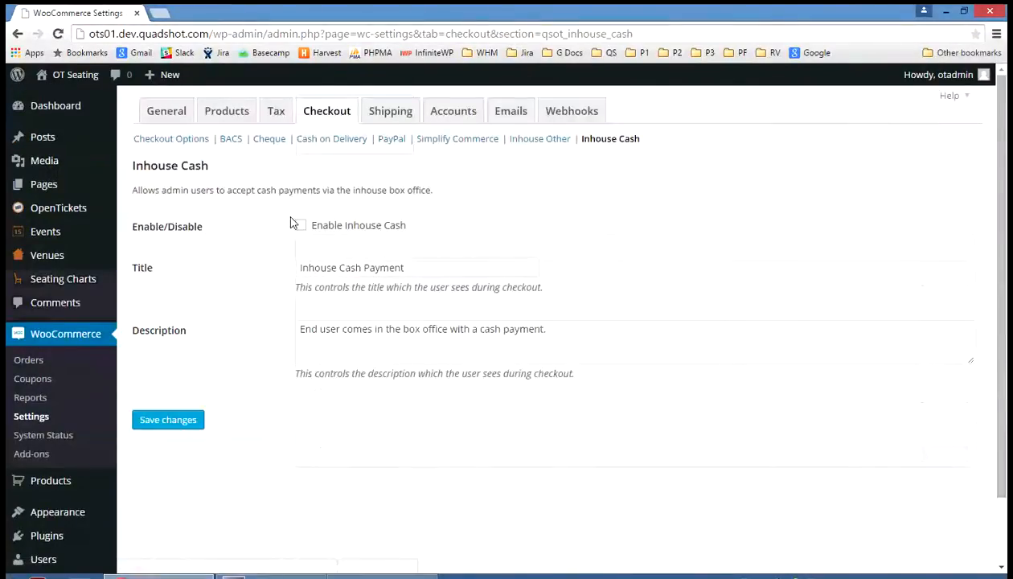
pyautogui.click(300, 226)
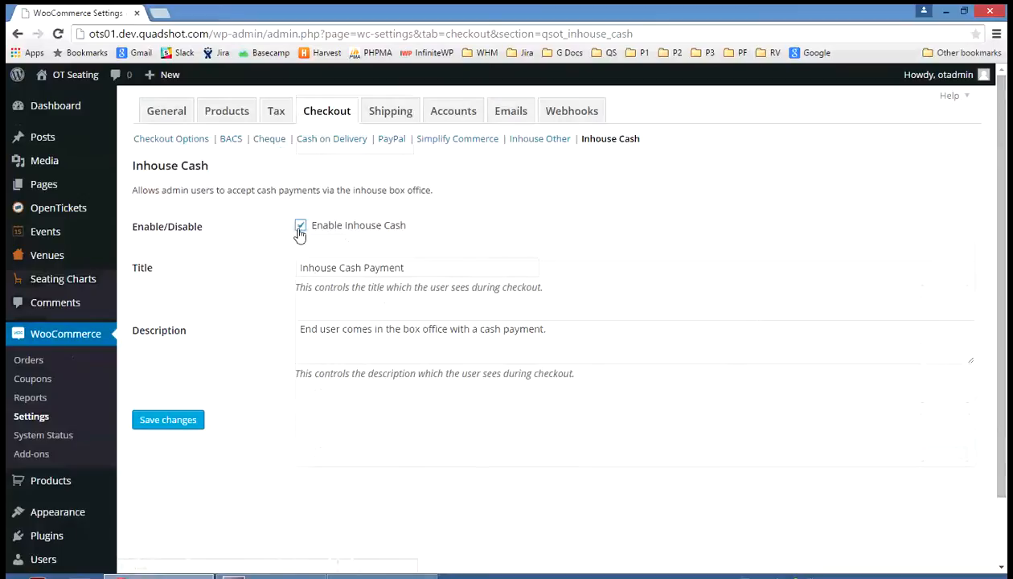
pyautogui.click(181, 420)
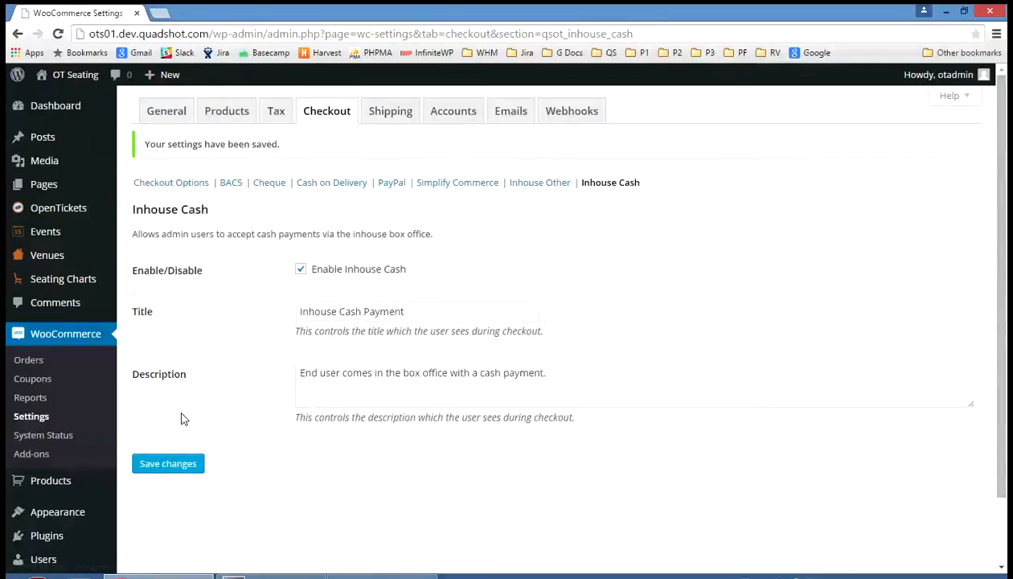
# - Start a new WooCommerce order and check how an existing customer is searched for
pyautogui.click(22, 365)
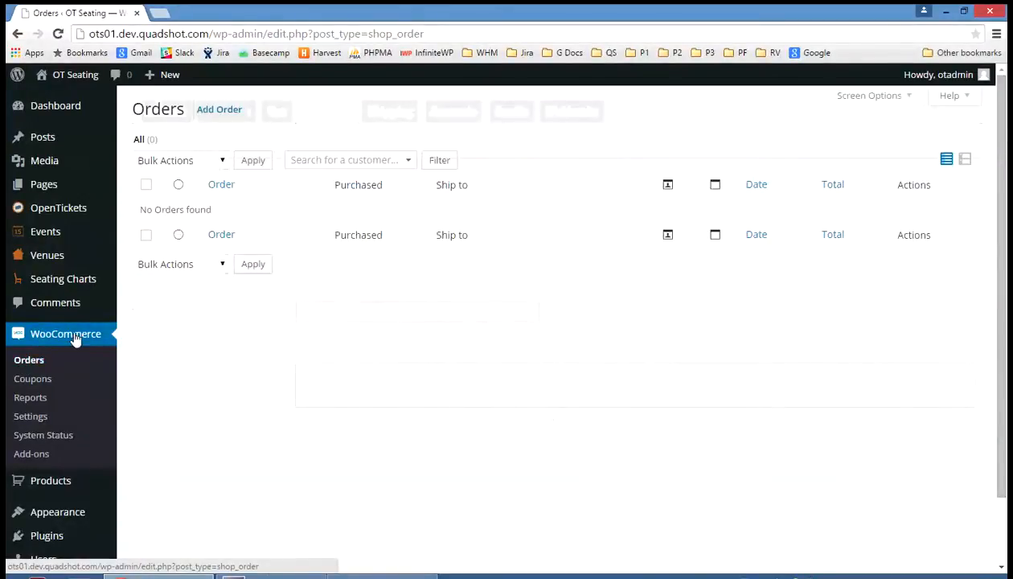
pyautogui.click(232, 116)
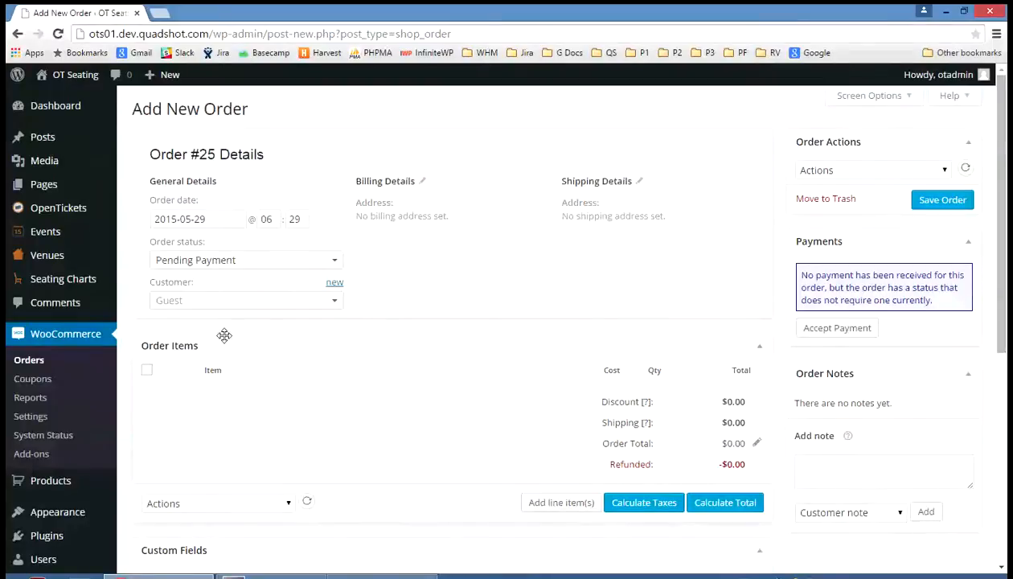
pyautogui.click(189, 303)
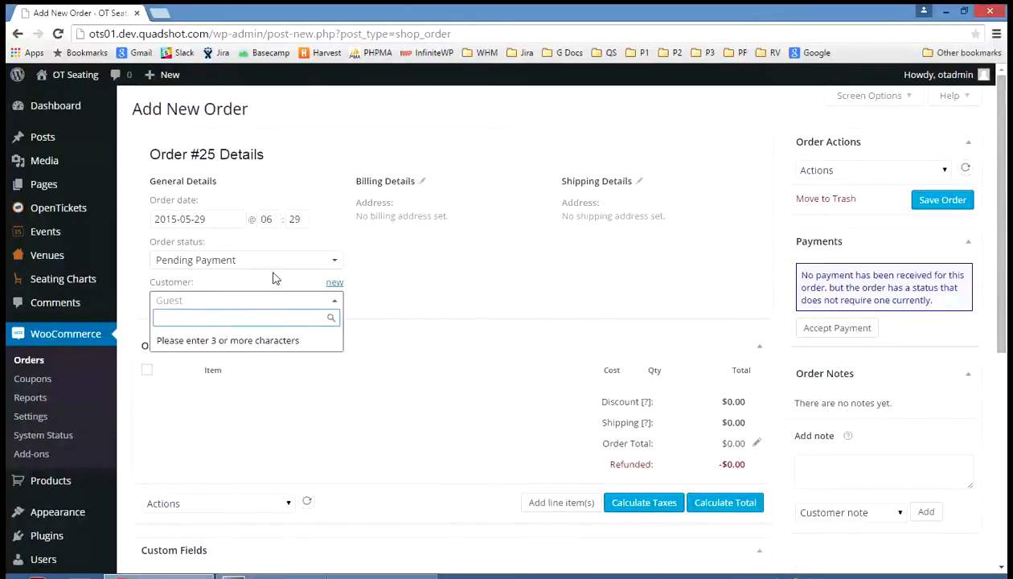
pyautogui.click(500, 290)
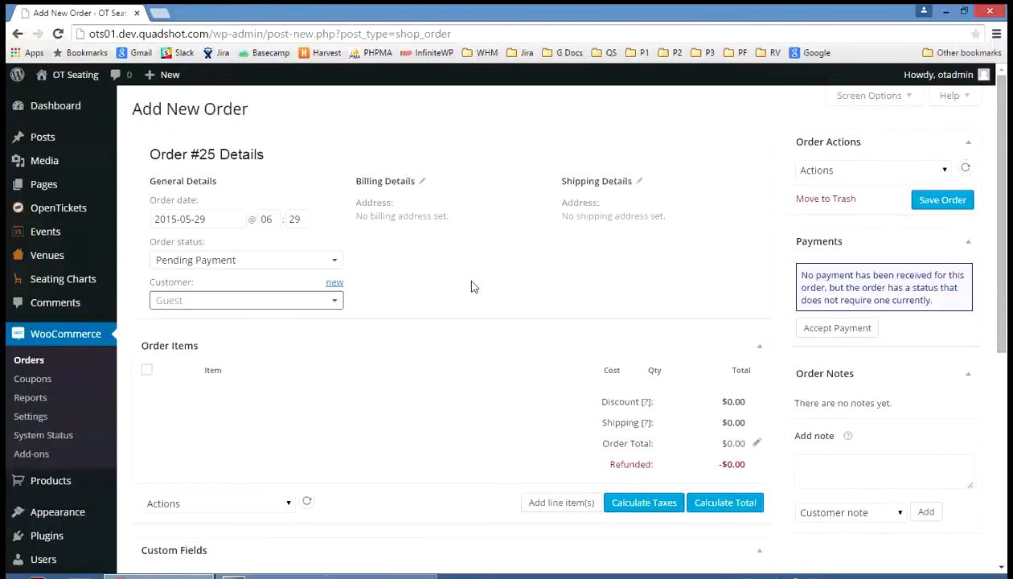
# - Create a new customer from the order form with a username, e-mail address, first name and last name
pyautogui.click(334, 286)
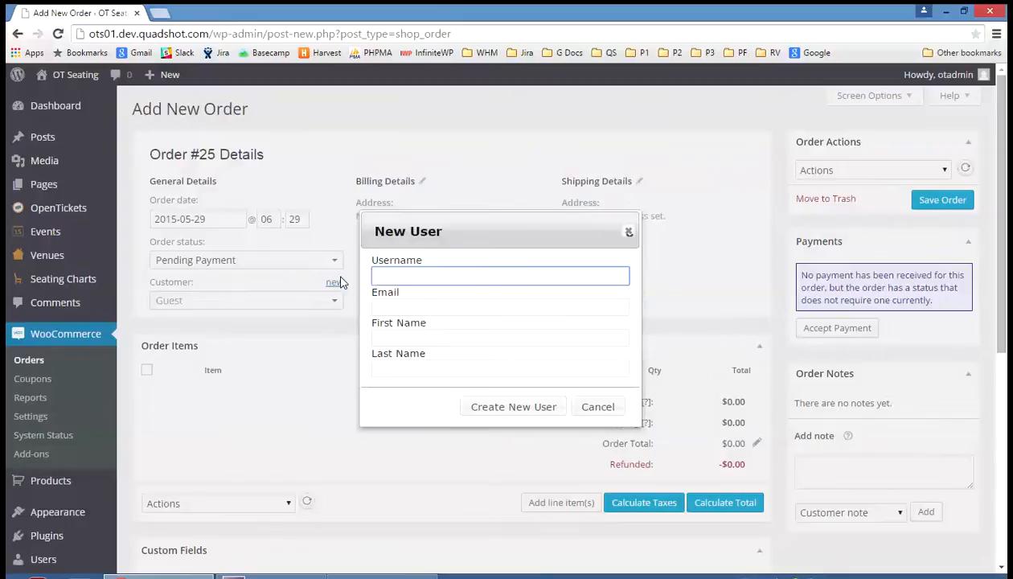
pyautogui.press('Tab')
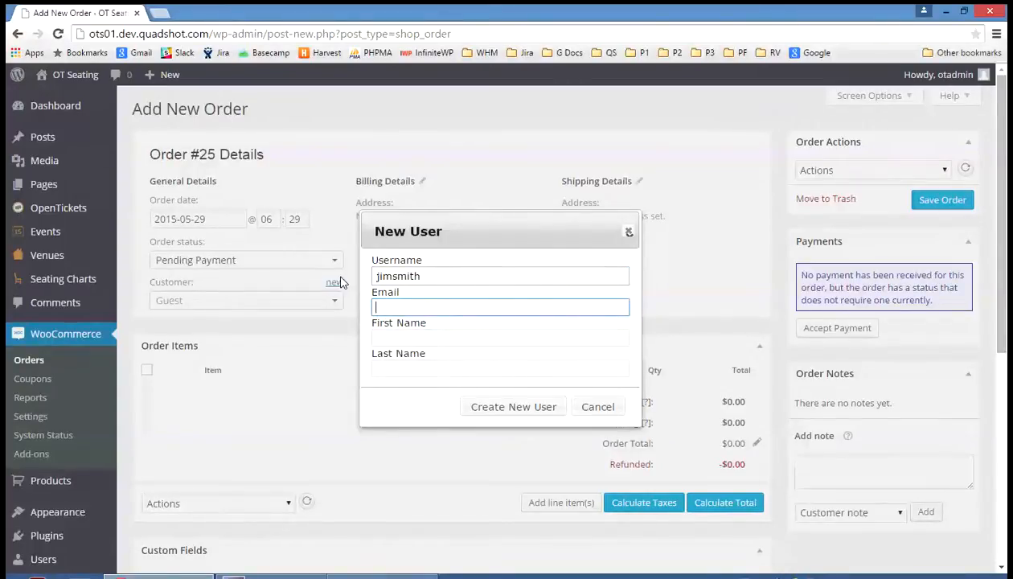
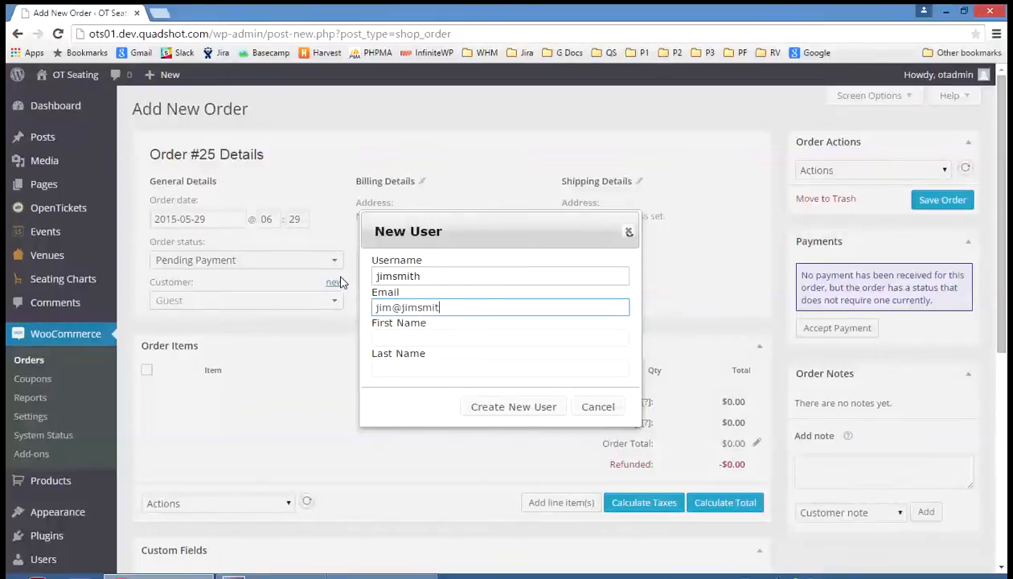
pyautogui.press('Tab')
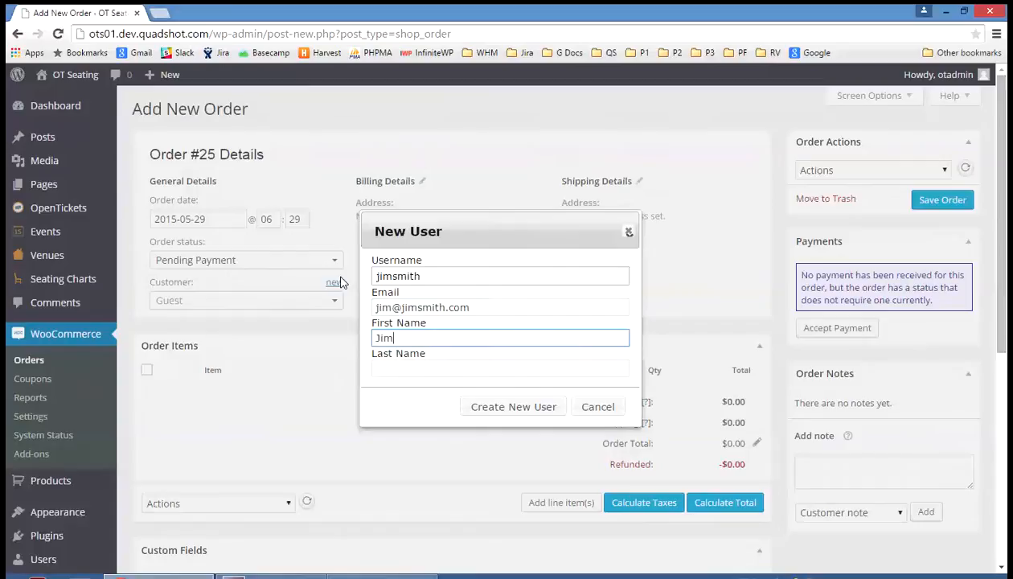
pyautogui.press('Tab')
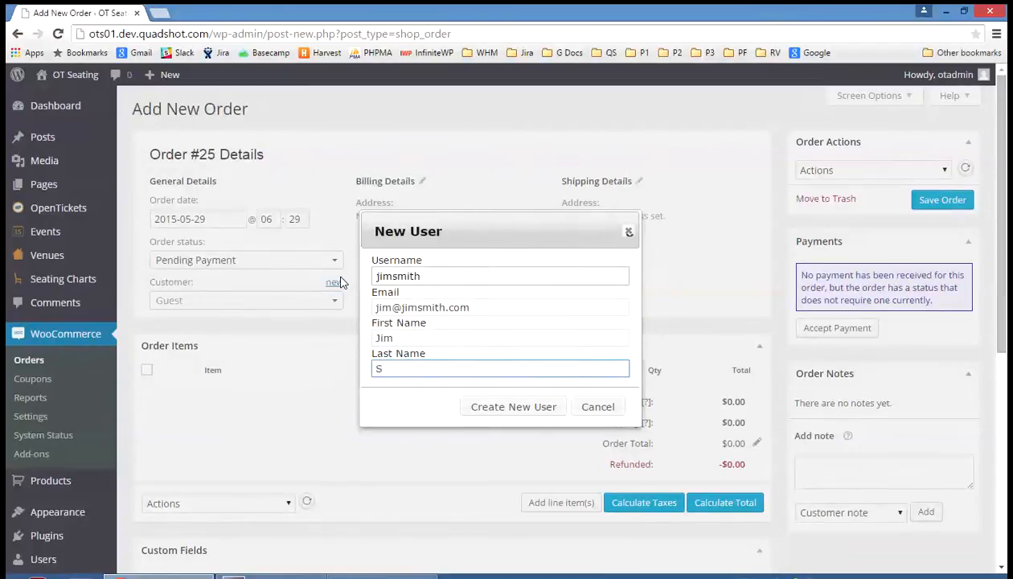
pyautogui.click(492, 408)
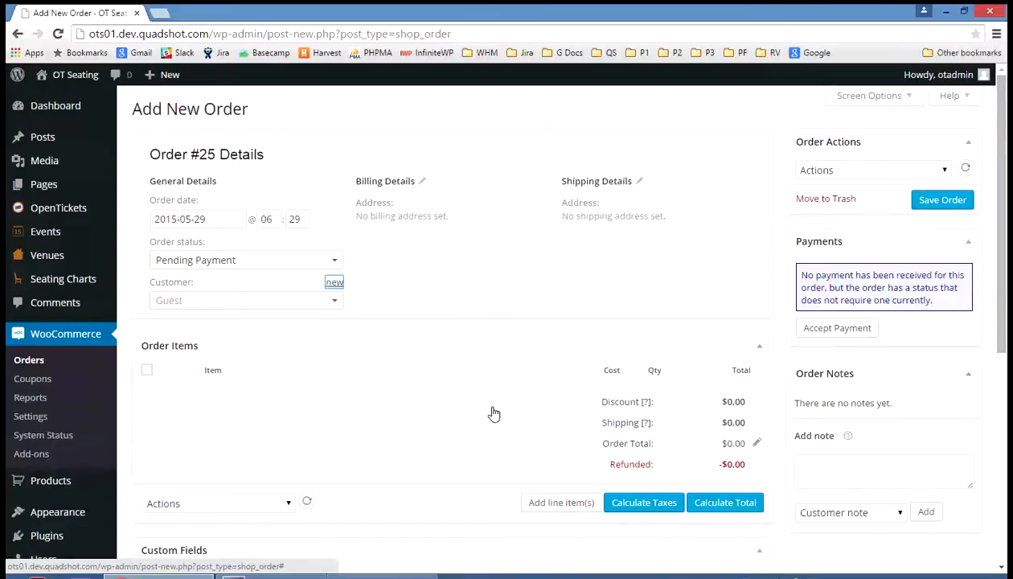
# - Search for the newly created customer by first name and assign them to the order
pyautogui.click(169, 304)
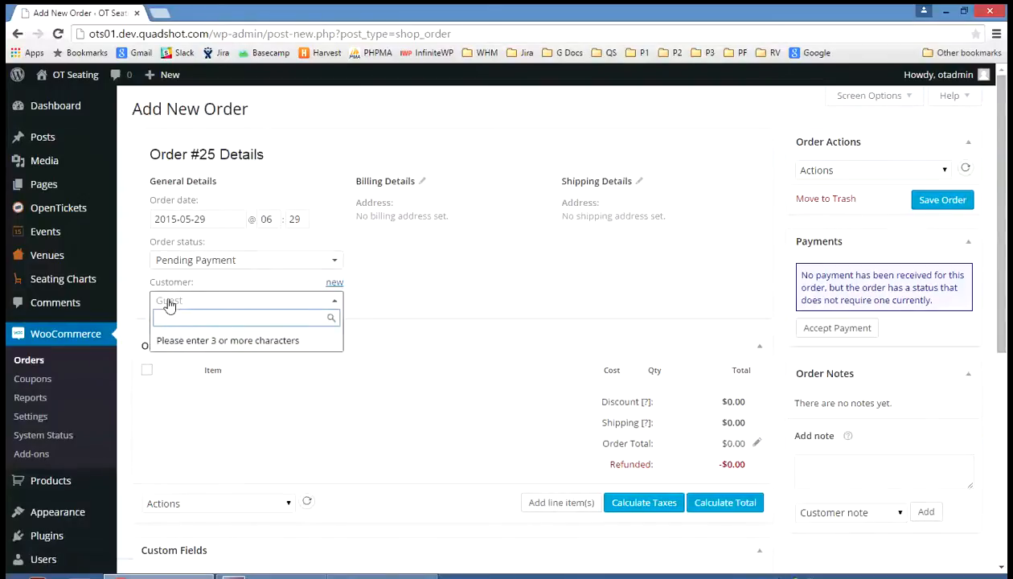
pyautogui.write('jim')
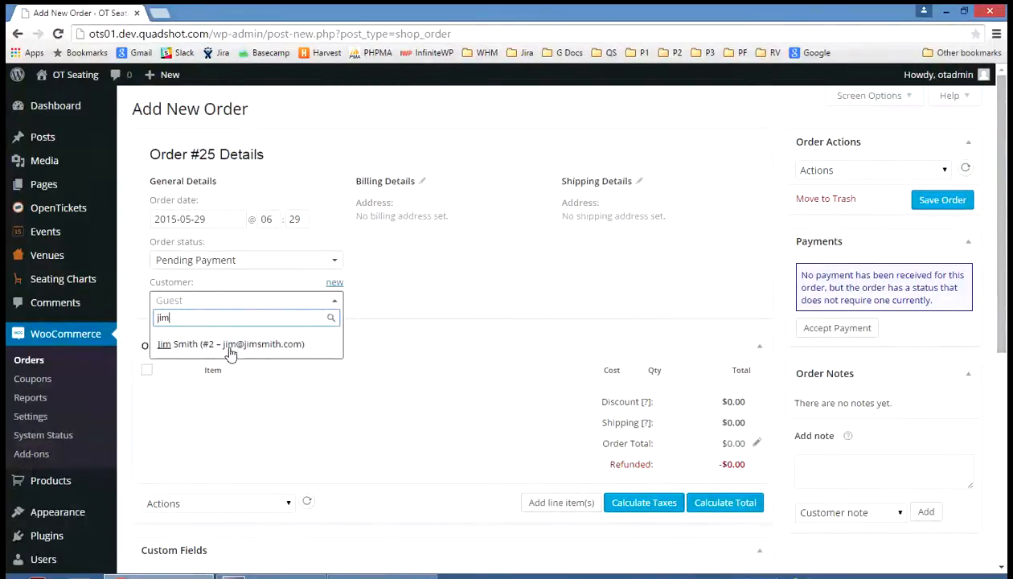
pyautogui.click(231, 346)
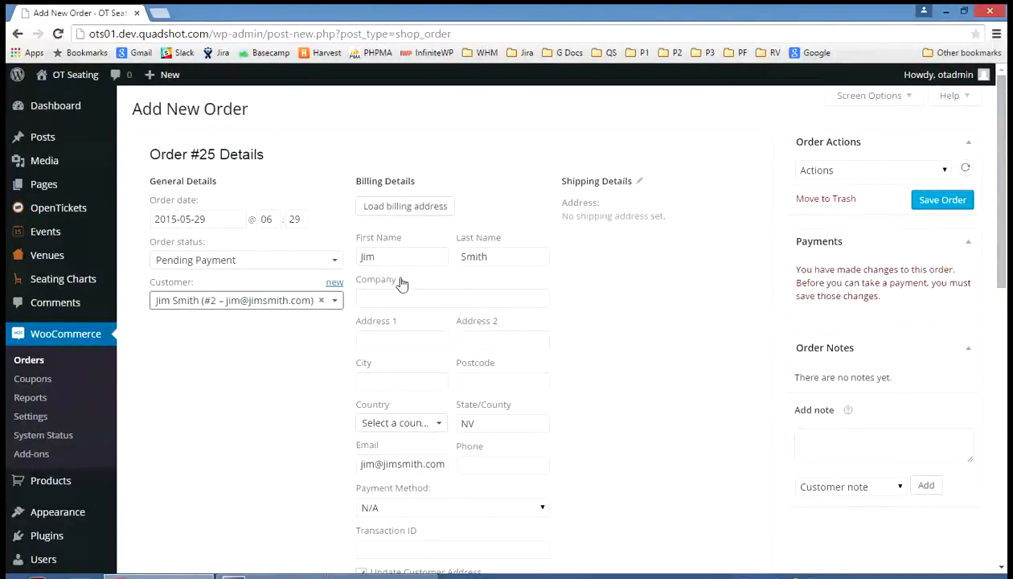
# - Fill in the customer's billing street address, city and postcode from the saved autofill entry and set the country to United States (US)
pyautogui.click(387, 339)
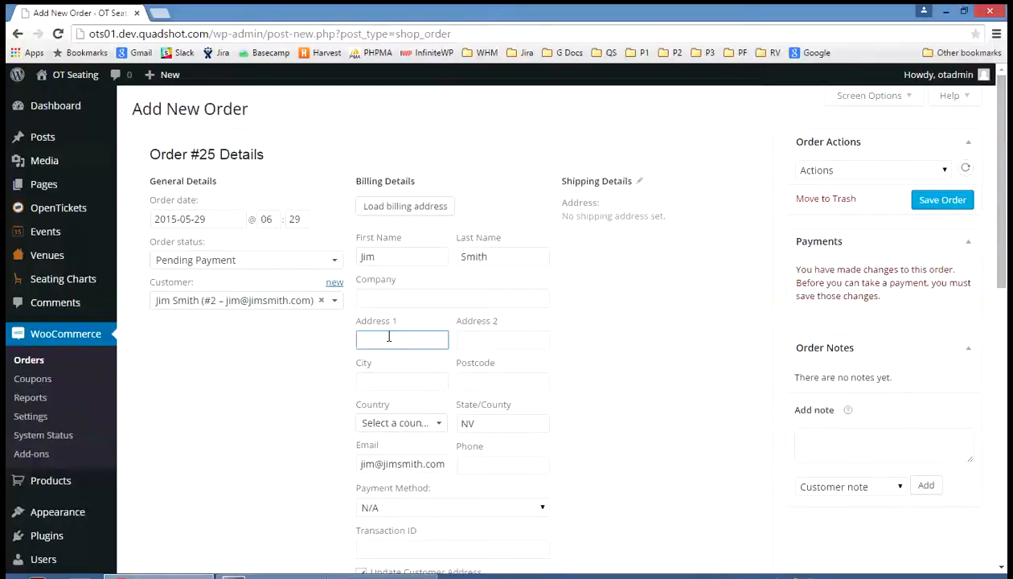
pyautogui.write('17')
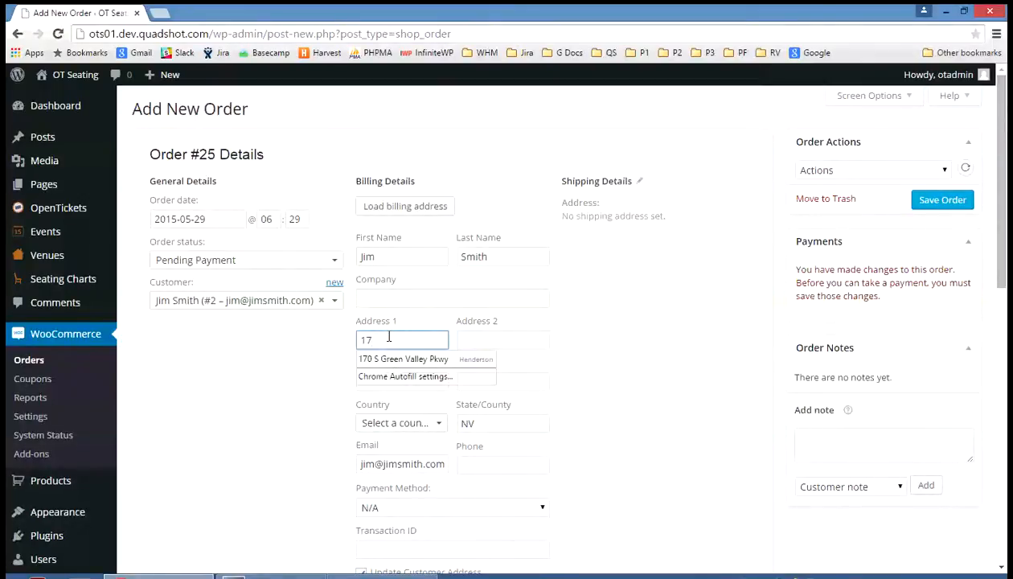
pyautogui.write('0')
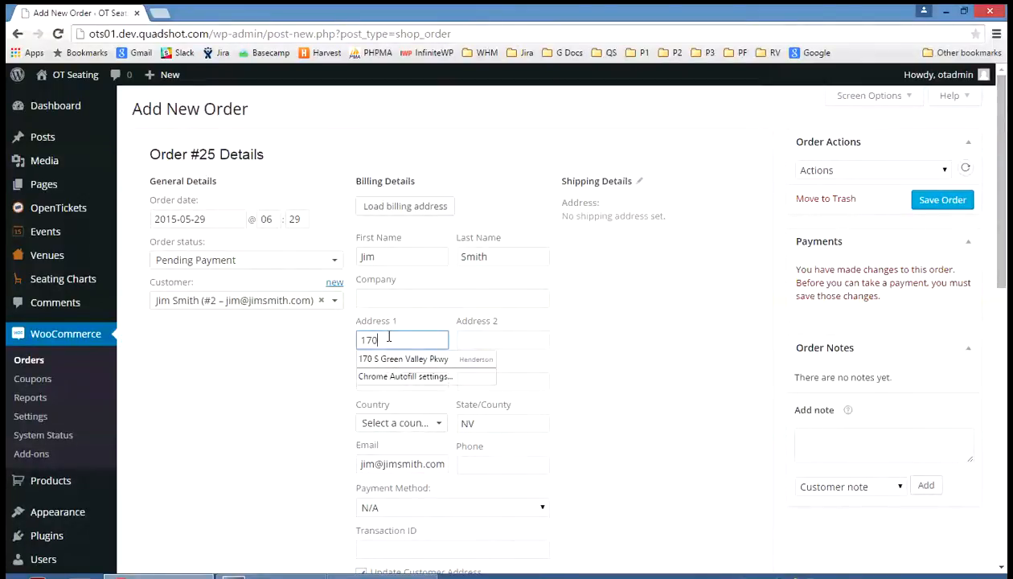
pyautogui.click(427, 371)
pyautogui.scroll(-3, 418, 367)
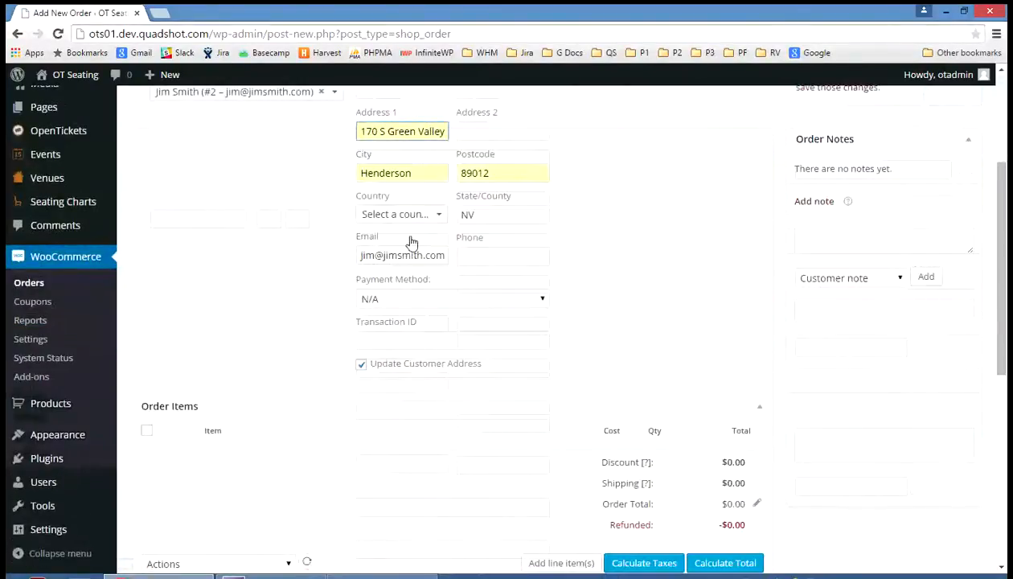
pyautogui.click(417, 217)
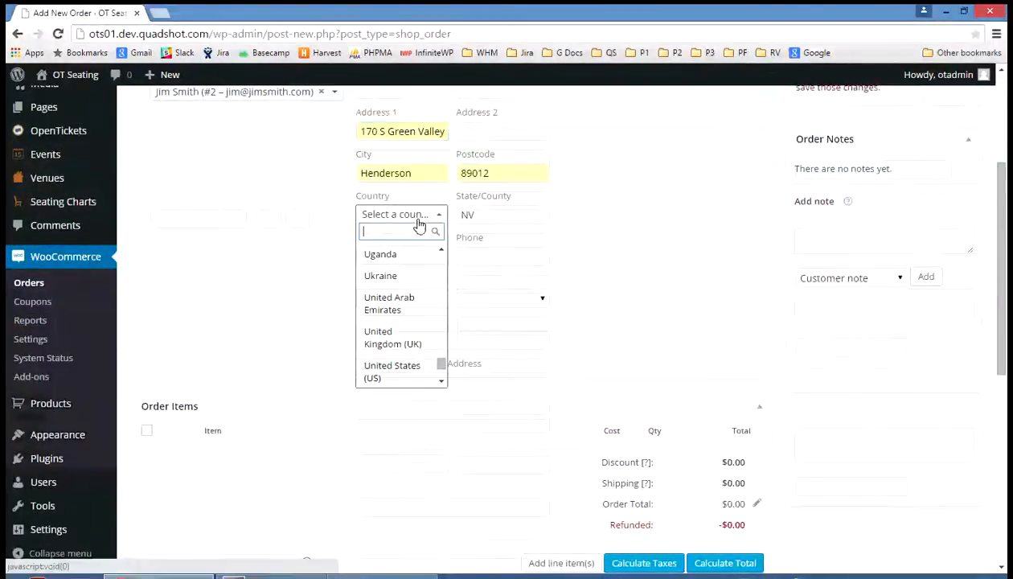
pyautogui.click(410, 374)
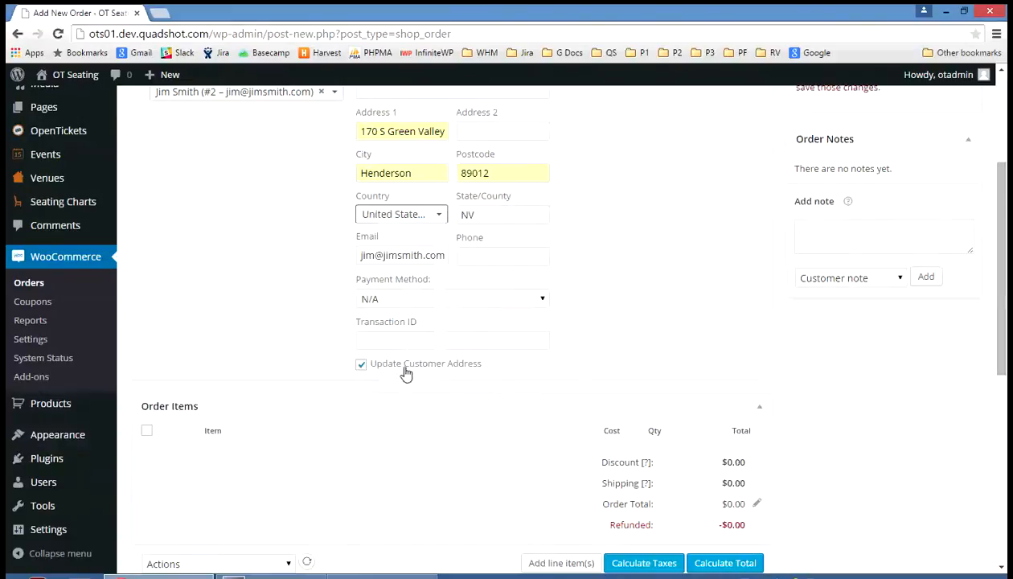
# - Enter the customer's billing phone number and set the order's payment method to Inhouse Cash Payment
pyautogui.click(496, 257)
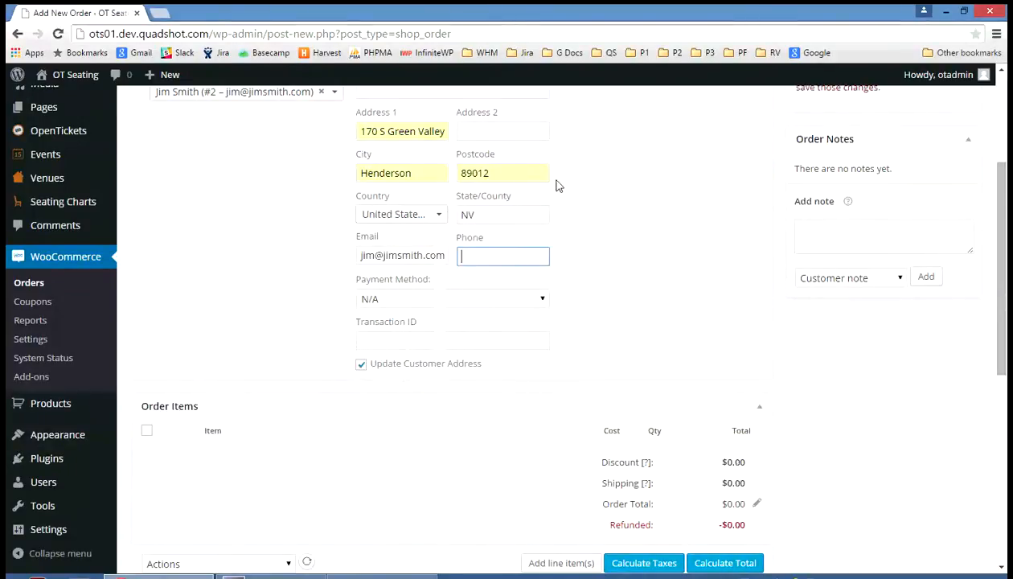
pyautogui.write('9999999999')
pyautogui.click(624, 201)
pyautogui.scroll(-1, 619, 205)
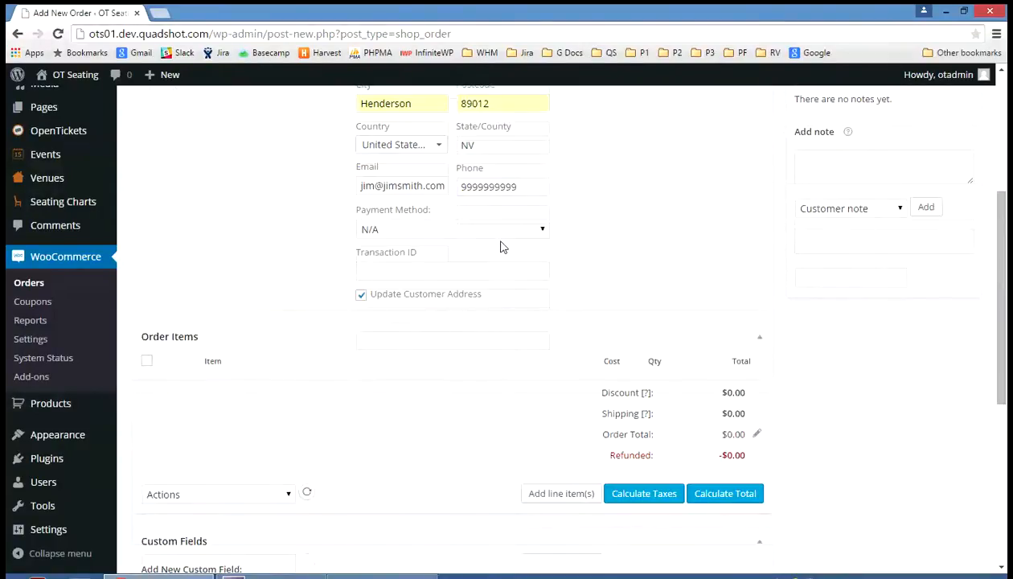
pyautogui.click(542, 235)
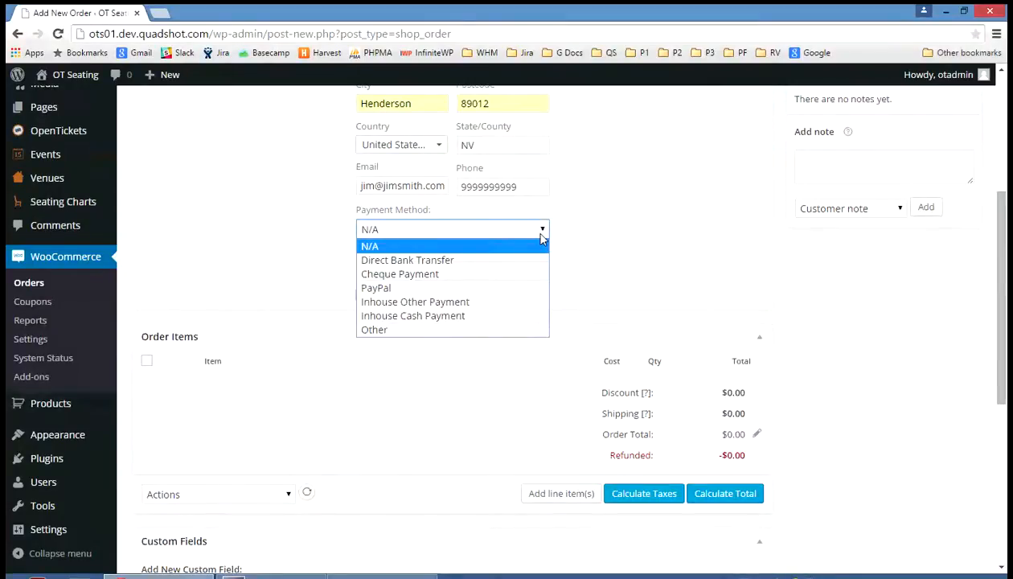
pyautogui.click(453, 318)
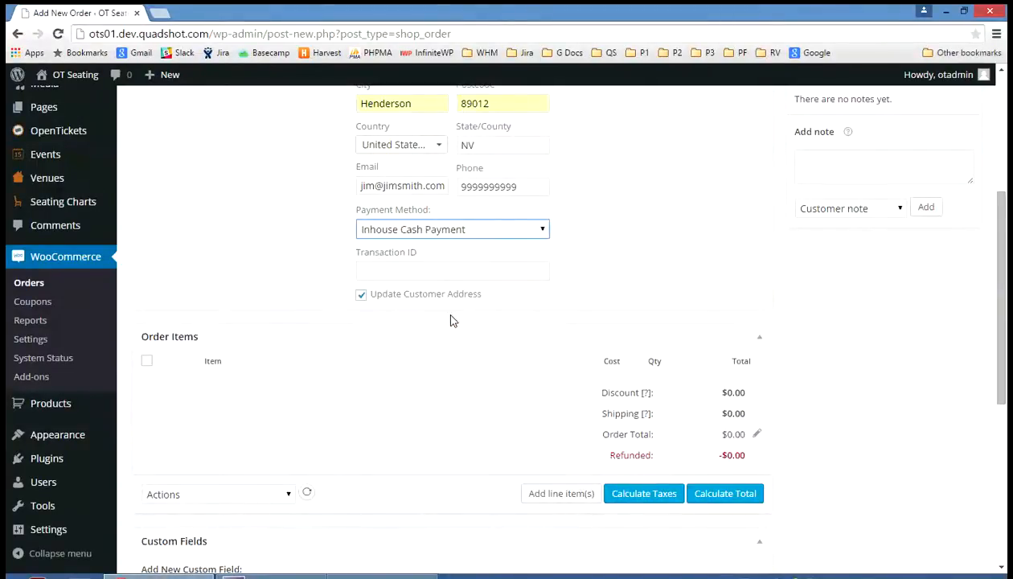
pyautogui.click(705, 210)
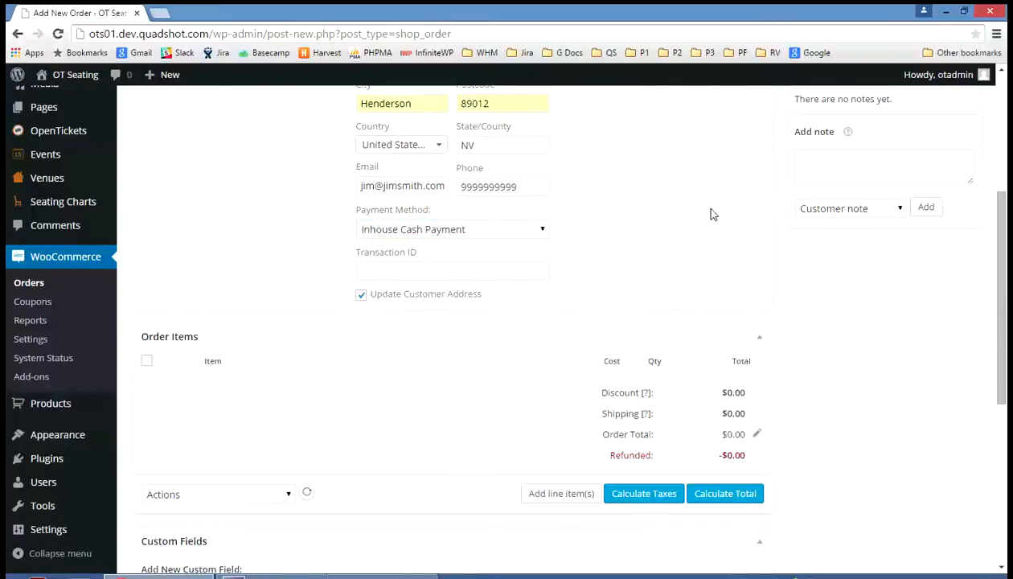
# - Start adding tickets to the order items and choose Event1 on May 30, 2015 from the event calendar
pyautogui.scroll(2, 708, 214)
pyautogui.scroll(1, 697, 214)
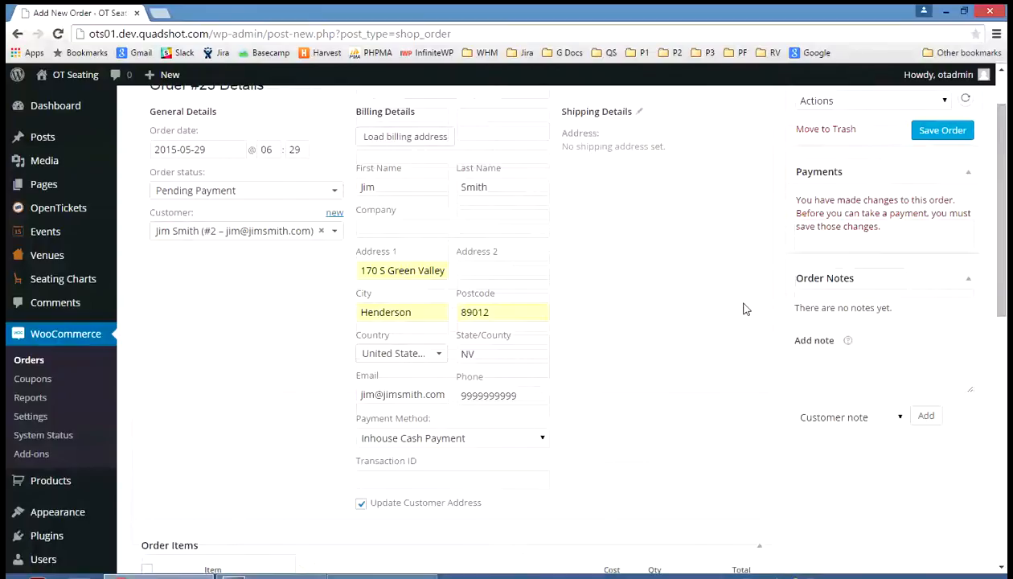
pyautogui.scroll(-4, 740, 310)
pyautogui.scroll(-1, 740, 310)
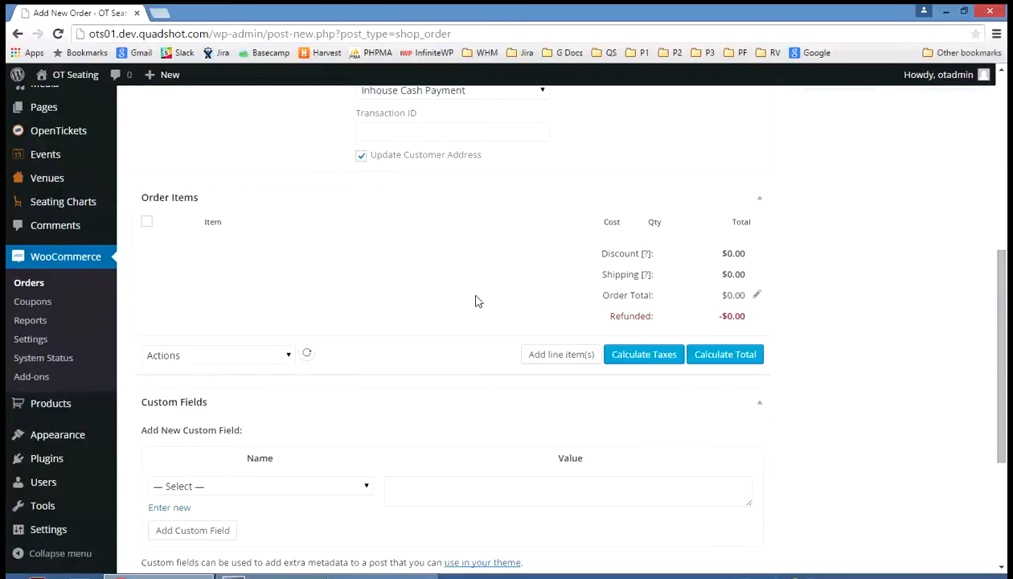
pyautogui.click(551, 355)
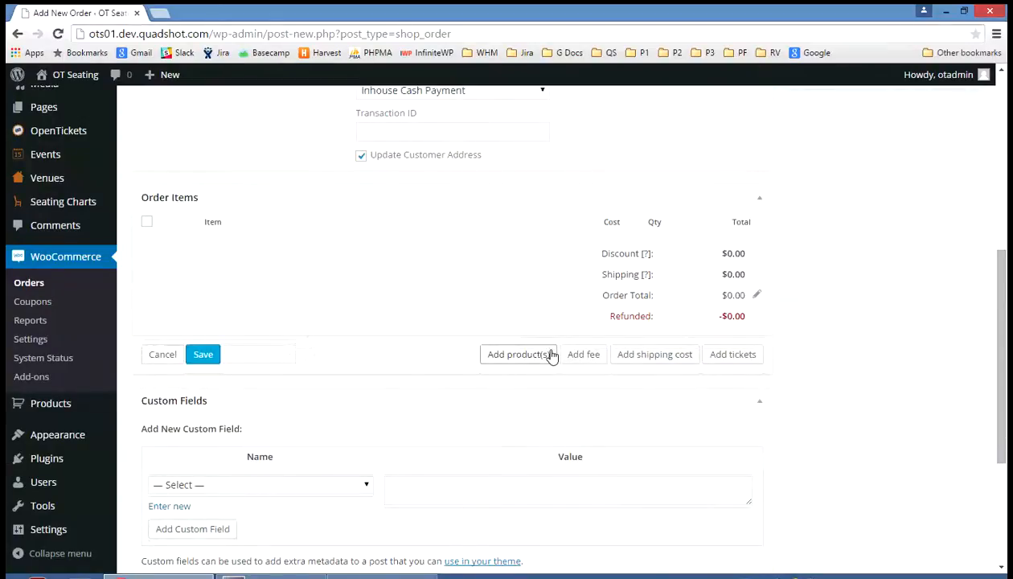
pyautogui.click(730, 357)
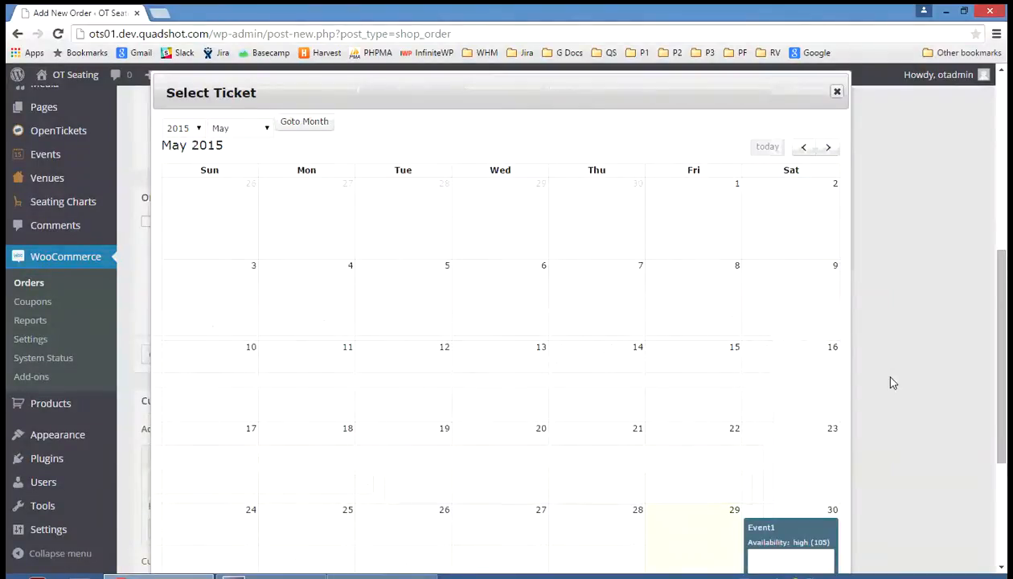
pyautogui.scroll(-3, 890, 383)
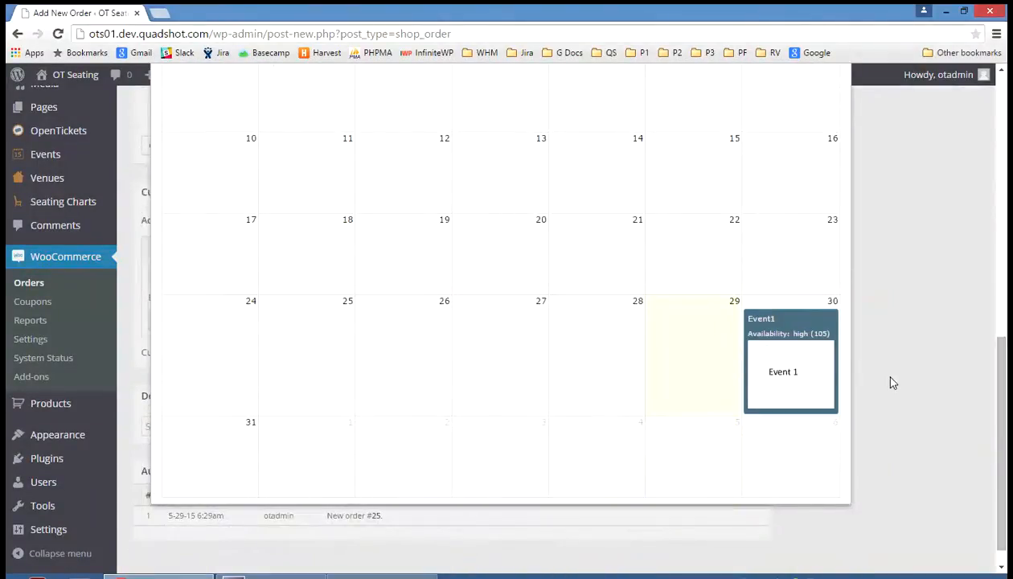
pyautogui.click(778, 366)
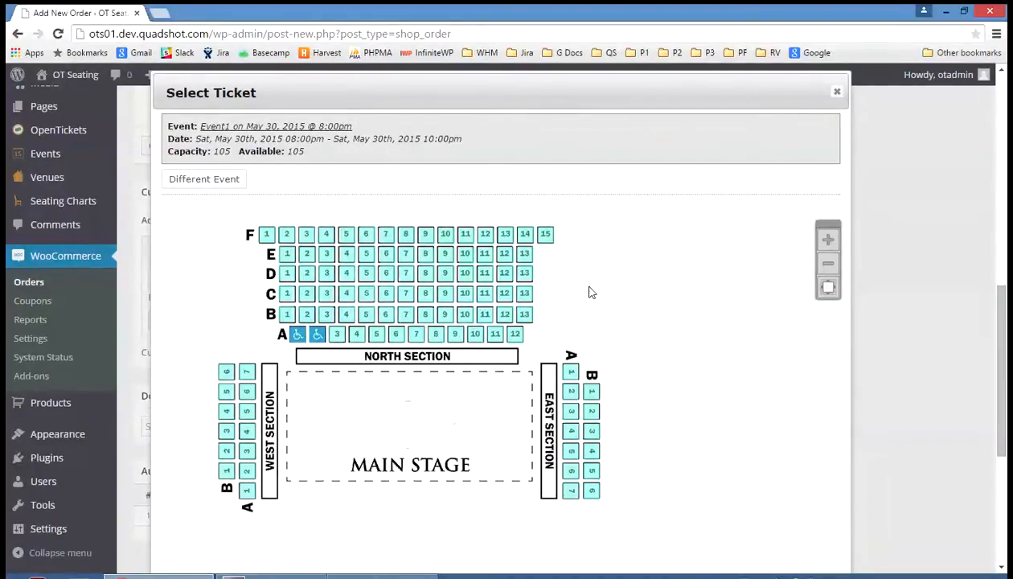
# - Add seats 12 and 13 of row E in the North section to the order and close the ticket selection
pyautogui.click(505, 255)
pyautogui.click(524, 254)
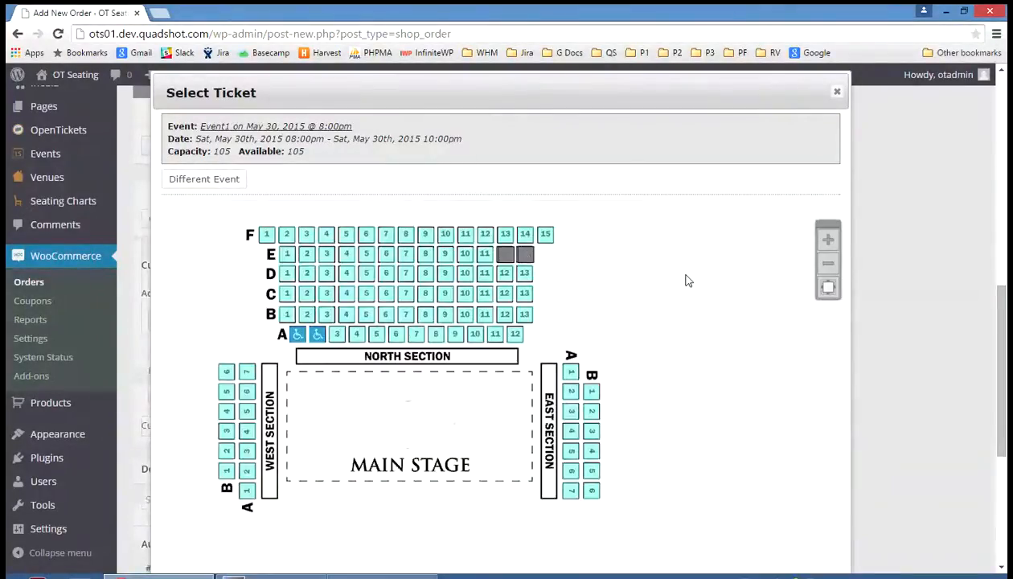
pyautogui.scroll(-1, 687, 281)
pyautogui.scroll(2, 719, 256)
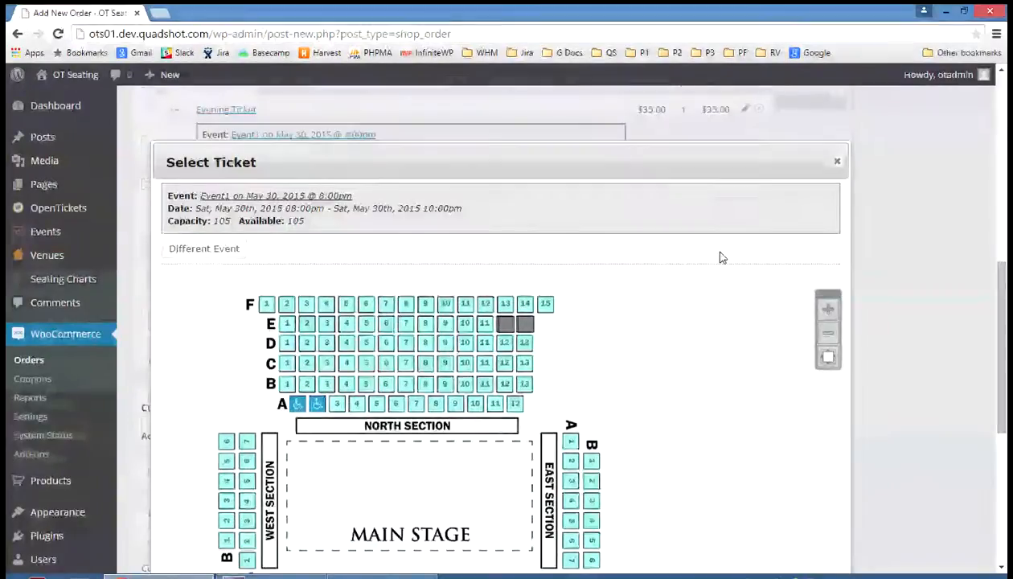
pyautogui.click(837, 165)
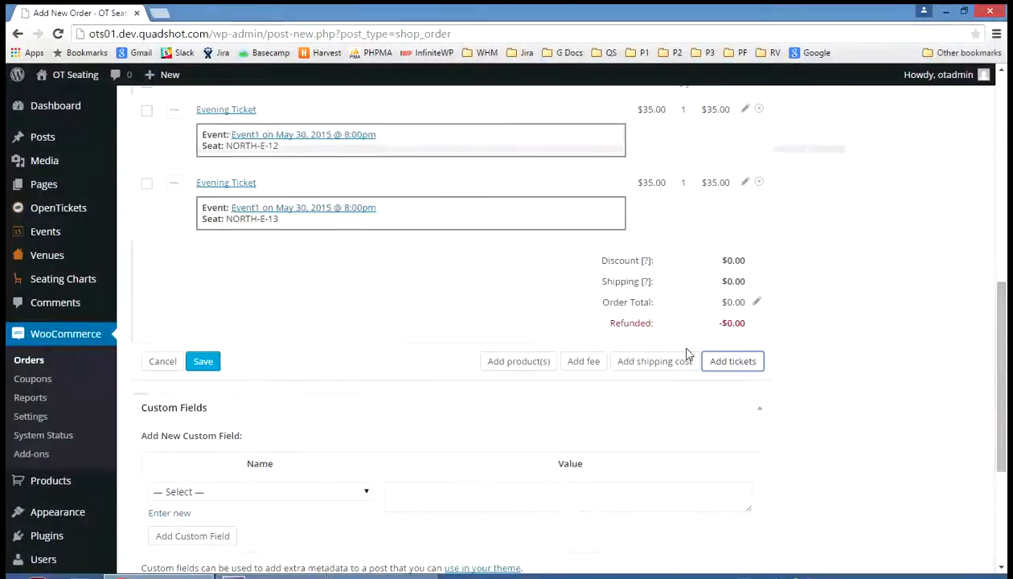
# - Save the two ticket line items and calculate the order total from items, discounts and shipping
pyautogui.scroll(-2, 682, 344)
pyautogui.scroll(-2, 682, 344)
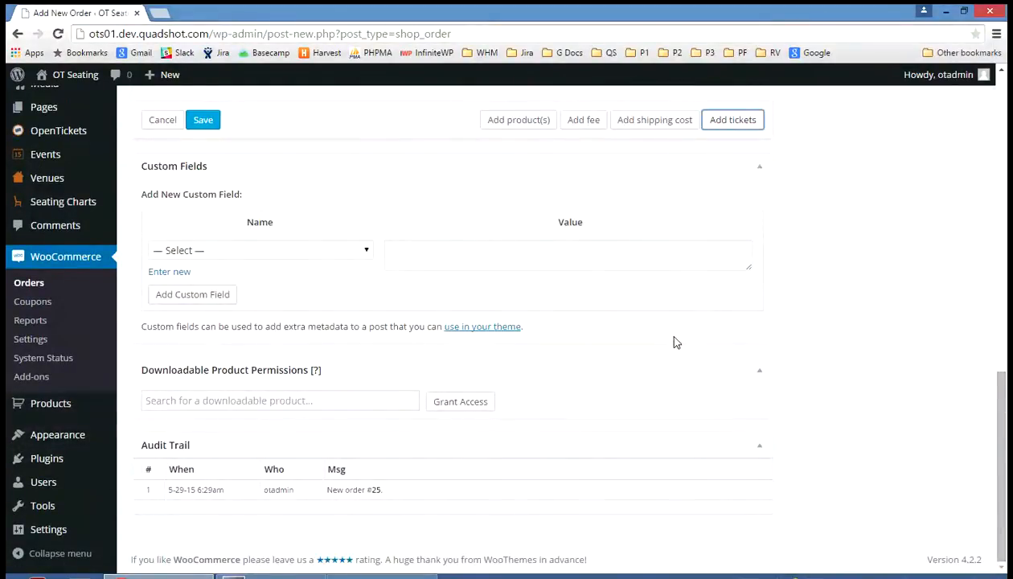
pyautogui.scroll(3, 676, 343)
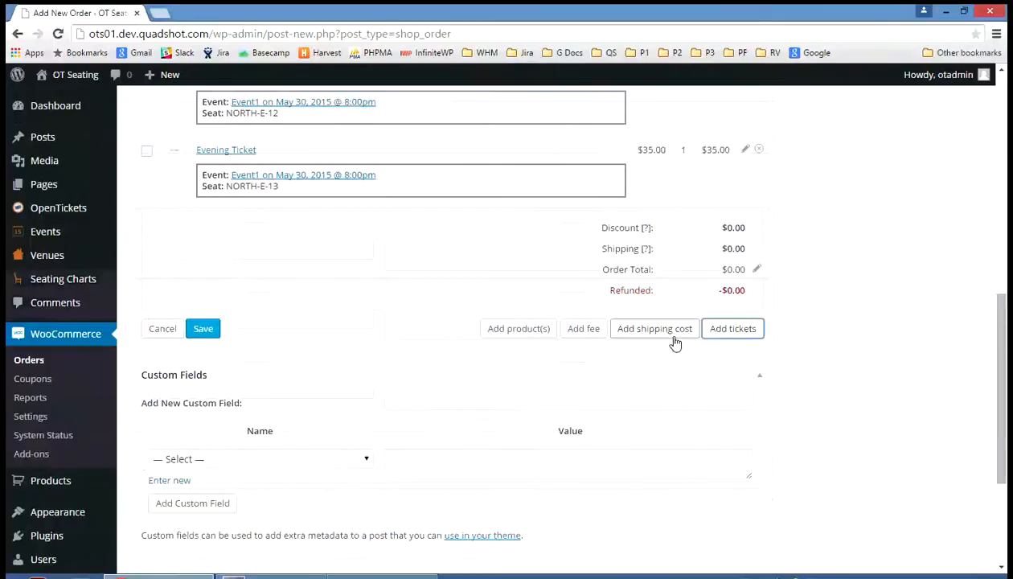
pyautogui.scroll(2, 672, 344)
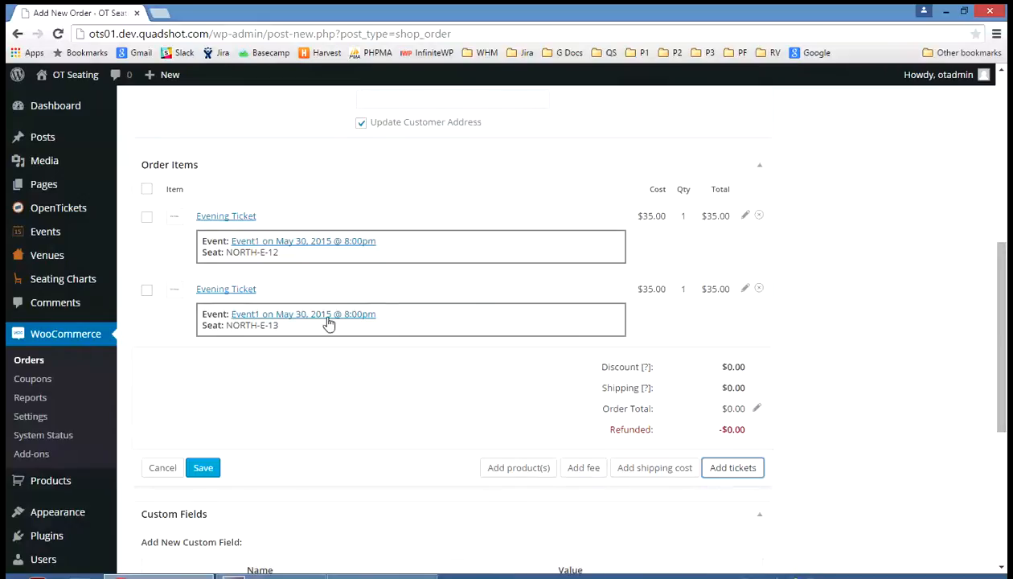
pyautogui.click(209, 468)
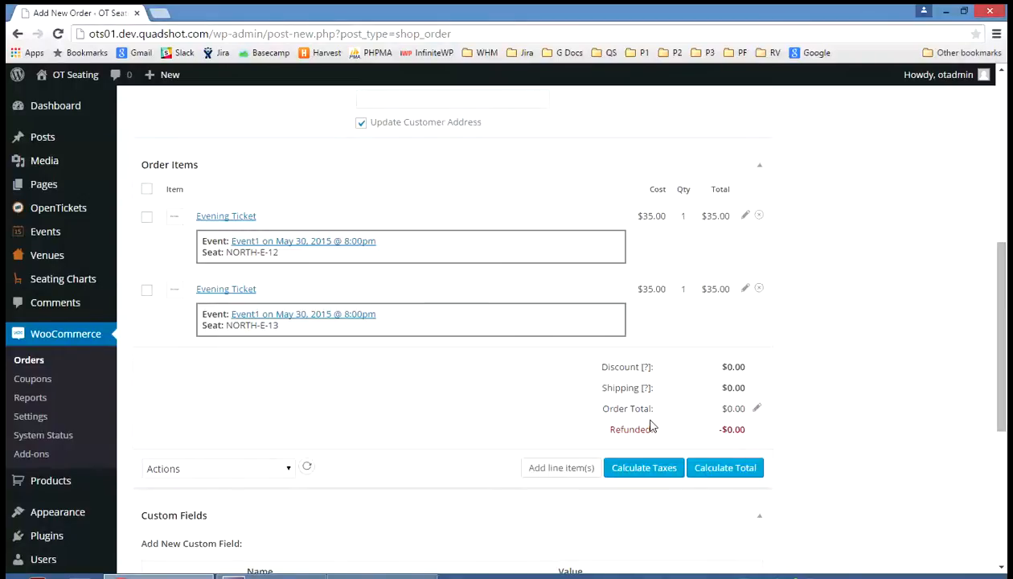
pyautogui.click(725, 476)
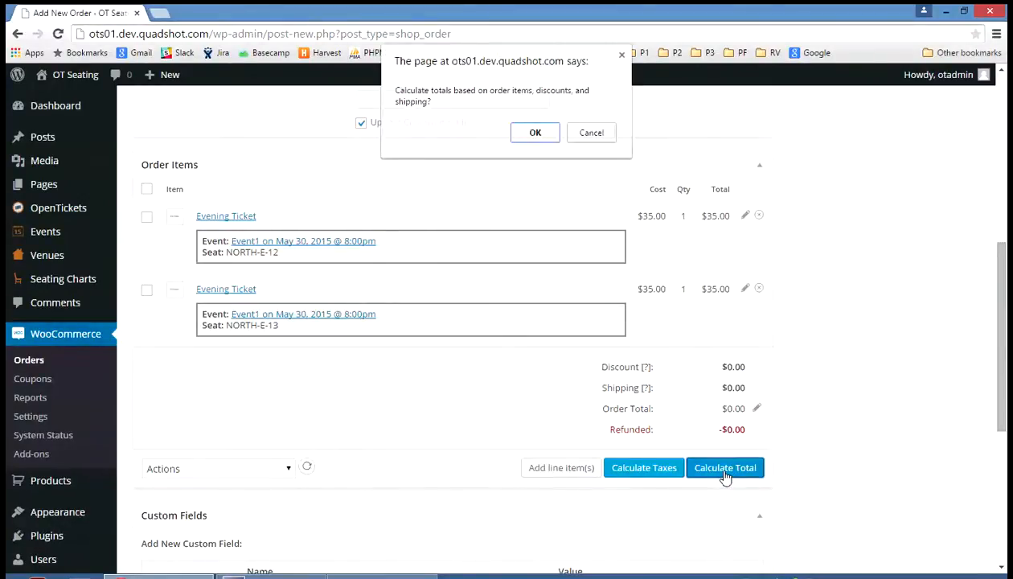
pyautogui.click(536, 132)
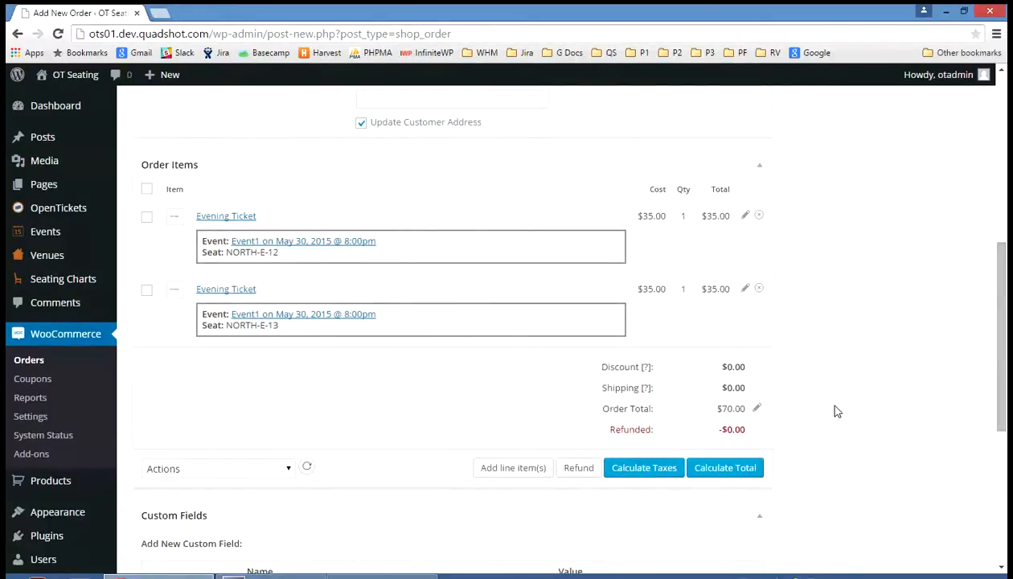
# - Examine the available order actions and review the order's billing details, ticket items and totals
pyautogui.scroll(3, 837, 398)
pyautogui.scroll(3, 837, 397)
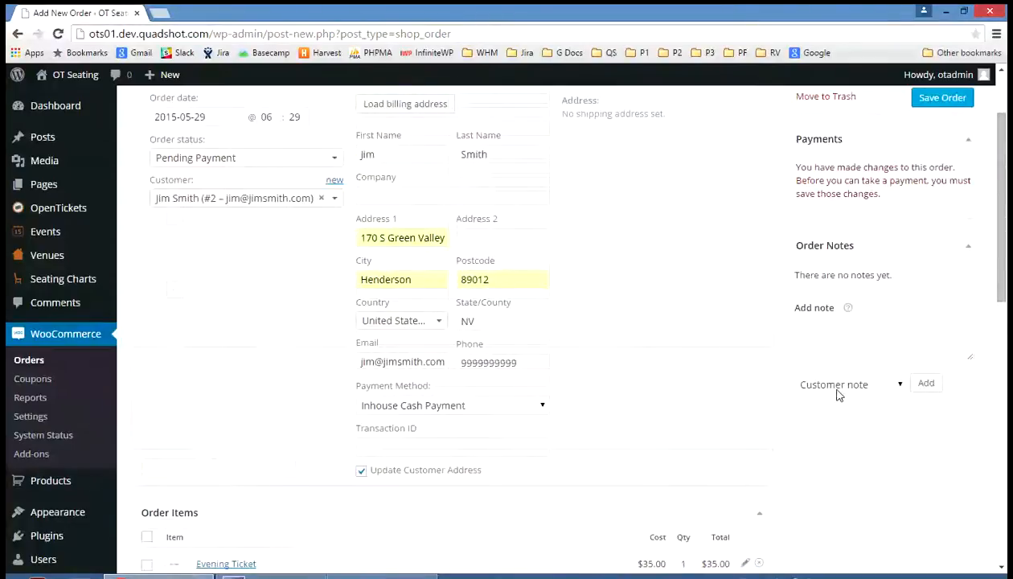
pyautogui.scroll(1, 837, 395)
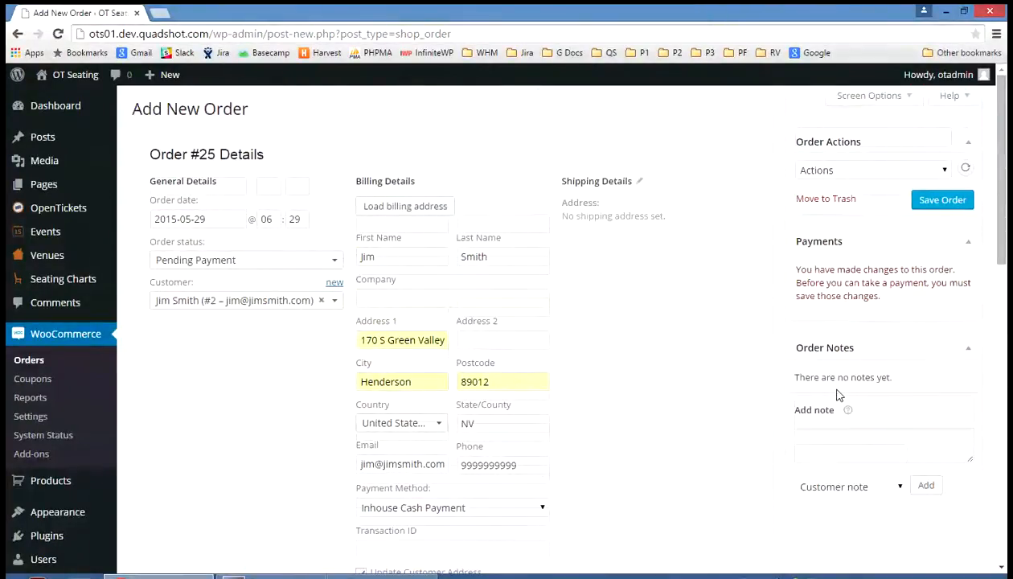
pyautogui.click(948, 171)
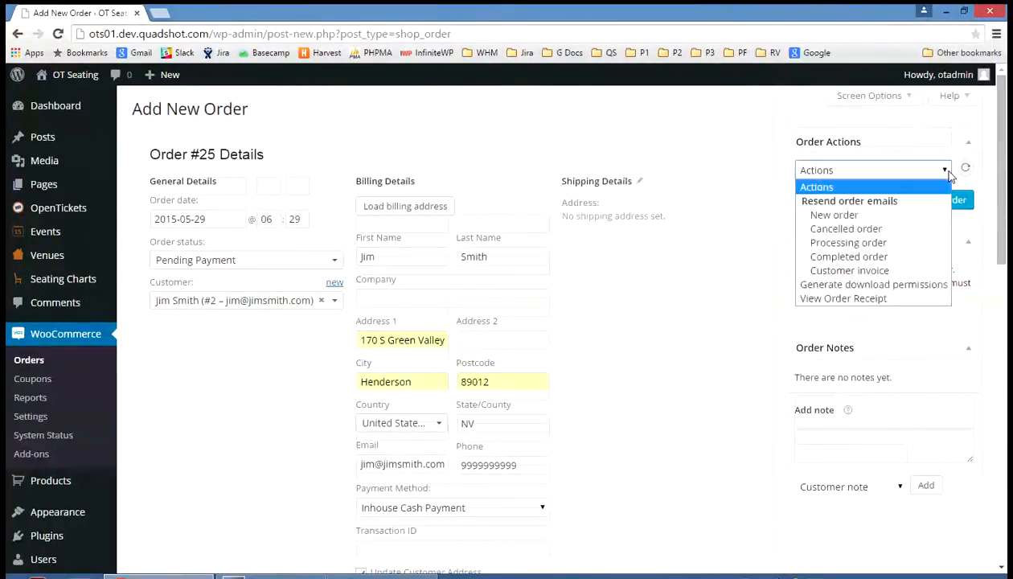
pyautogui.click(949, 175)
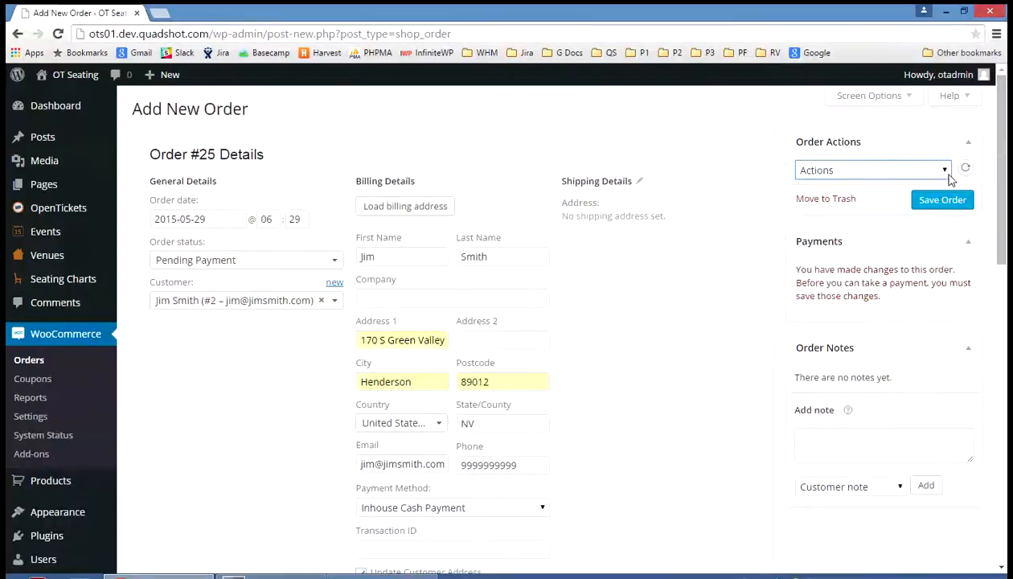
pyautogui.scroll(-7, 667, 294)
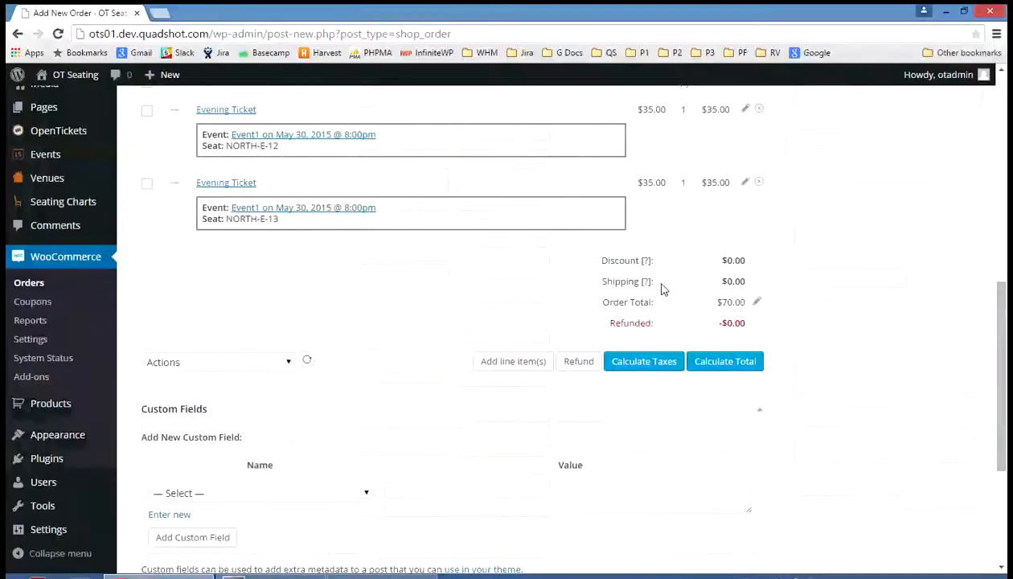
pyautogui.scroll(-3, 661, 287)
pyautogui.scroll(6, 661, 284)
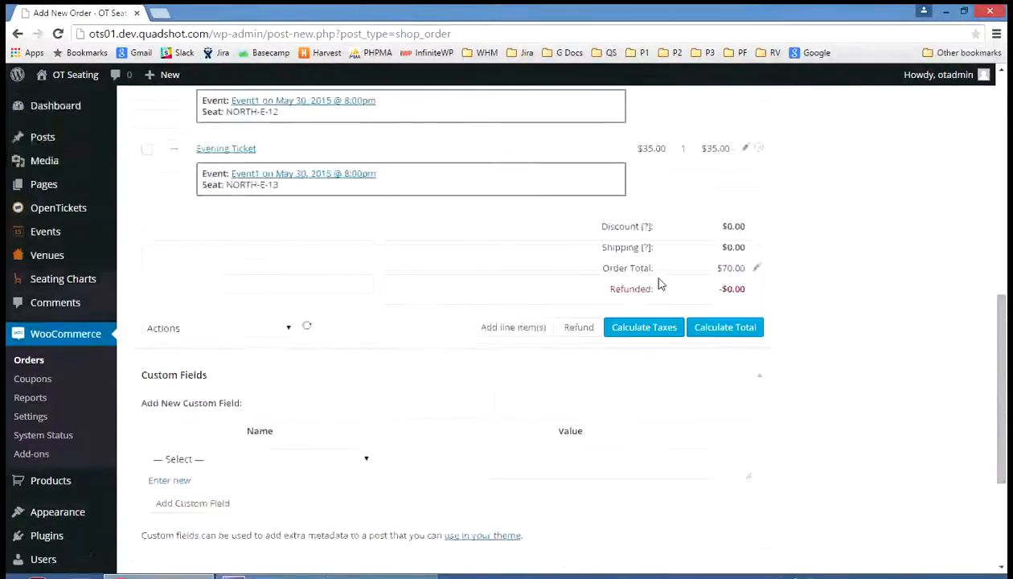
pyautogui.scroll(2, 656, 283)
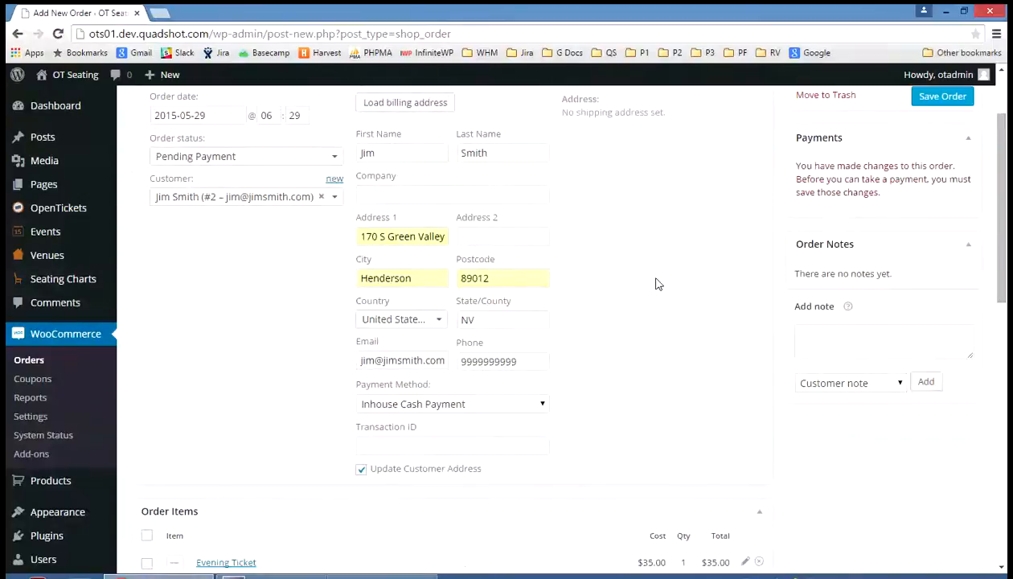
pyautogui.scroll(2, 656, 283)
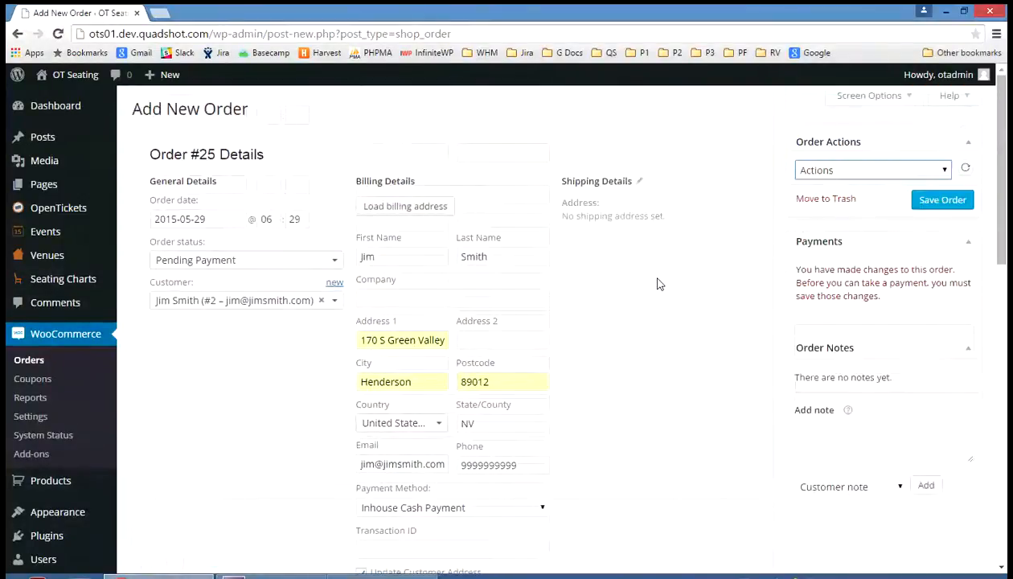
# - Save the order and accept its payment using the Inhouse Cash Payment method
pyautogui.click(942, 201)
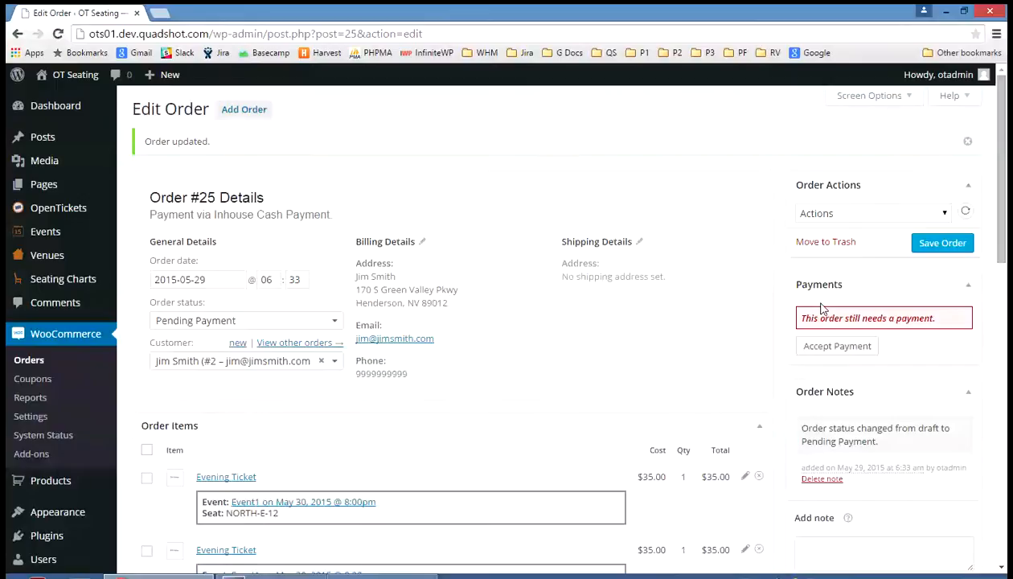
pyautogui.click(828, 348)
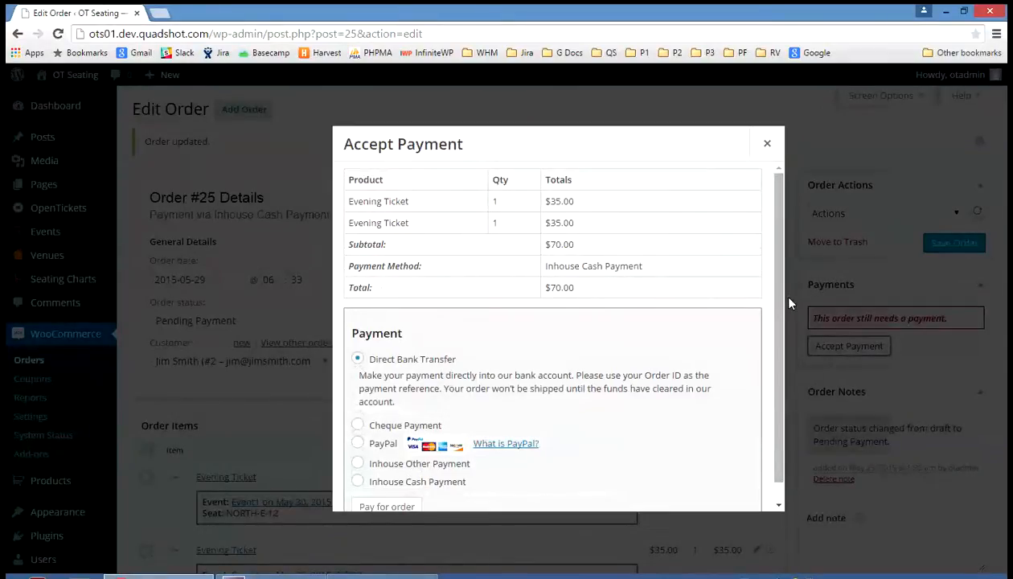
pyautogui.scroll(-1, 771, 321)
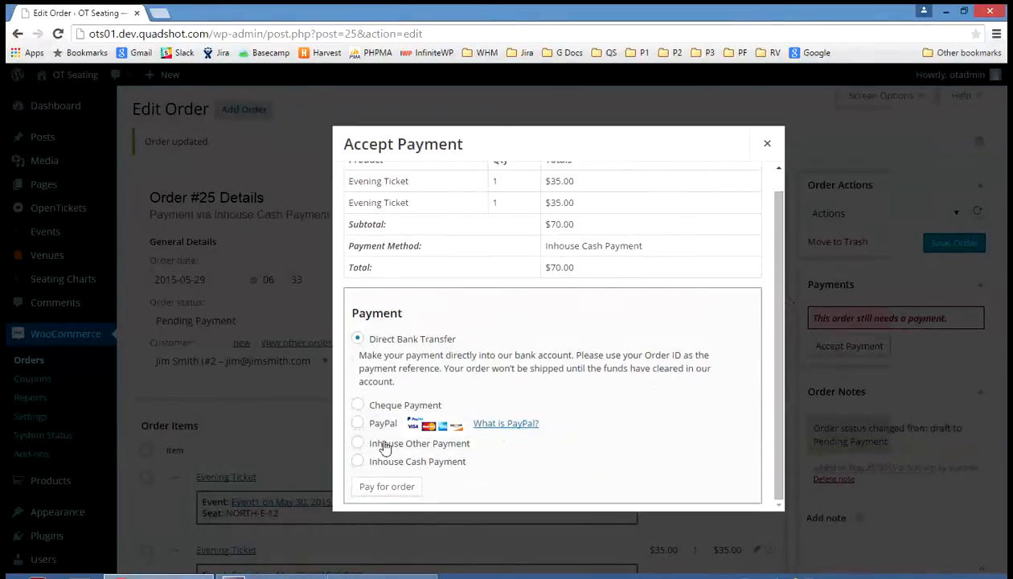
pyautogui.click(358, 461)
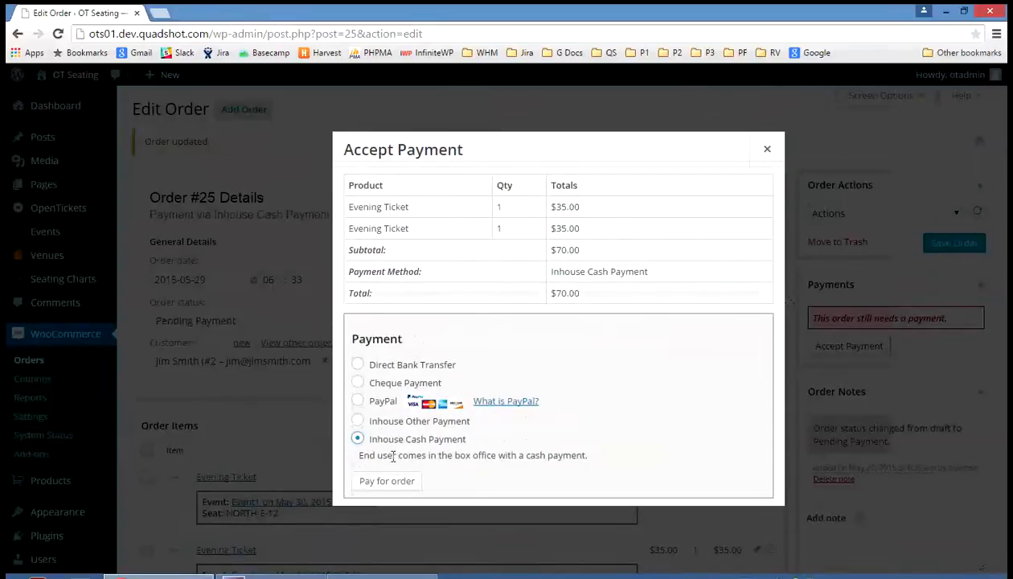
pyautogui.click(374, 483)
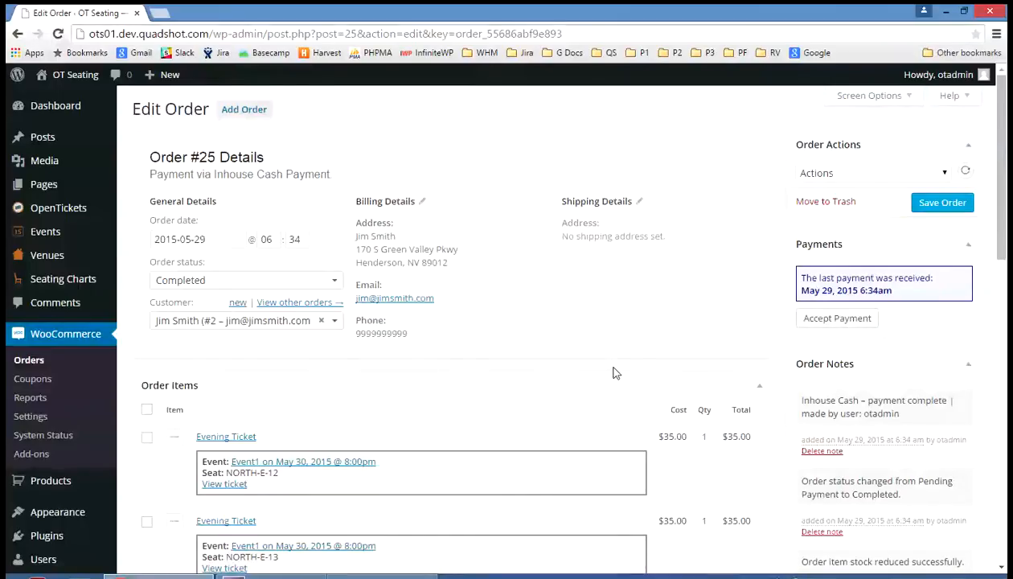
# - Review the paid order's status, ticket items, totals, order notes and audit trail
pyautogui.scroll(-2, 613, 370)
pyautogui.scroll(-4, 613, 373)
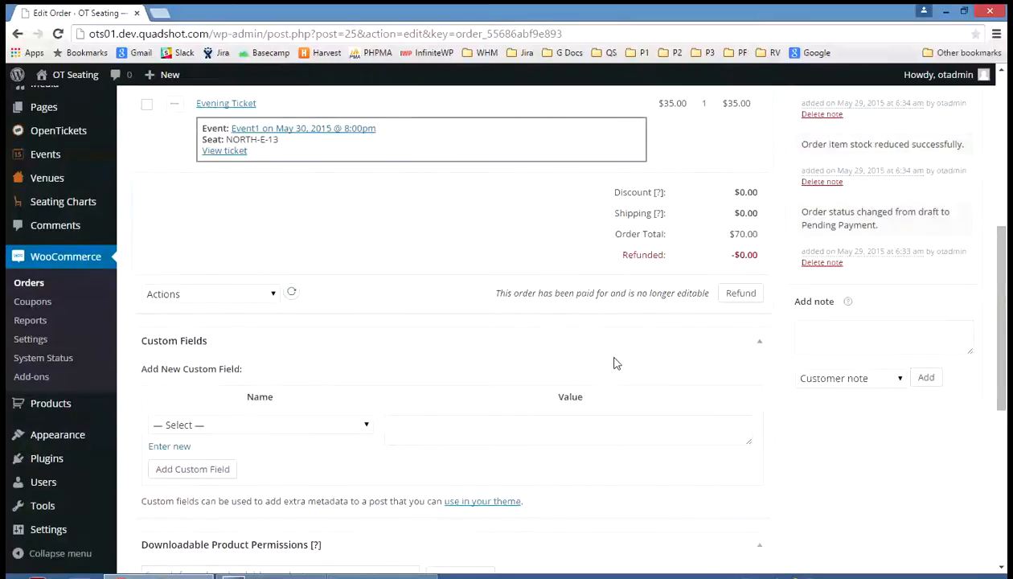
pyautogui.scroll(-1, 616, 363)
pyautogui.scroll(-4, 616, 364)
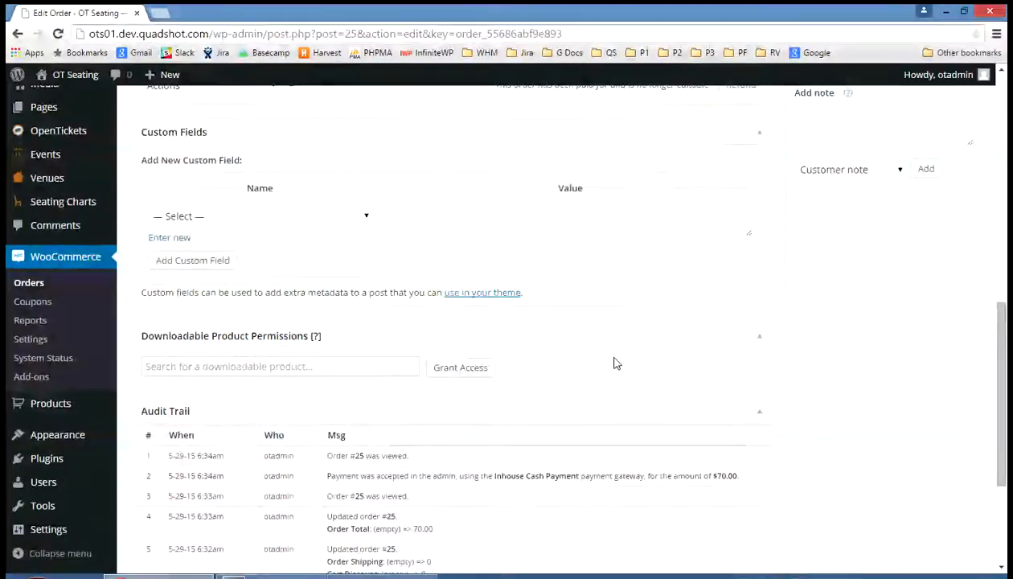
pyautogui.scroll(-1, 616, 348)
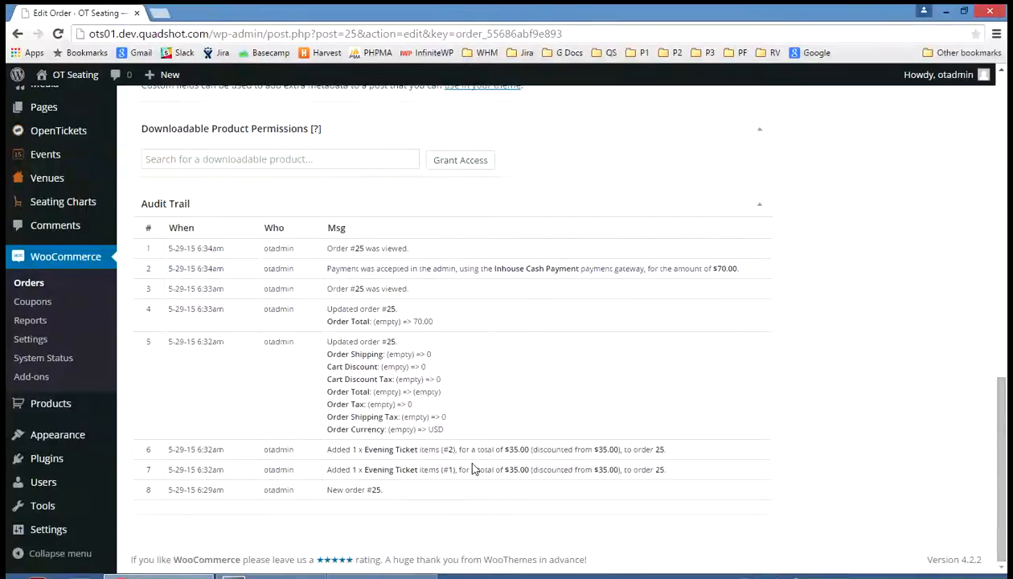
pyautogui.scroll(2, 472, 469)
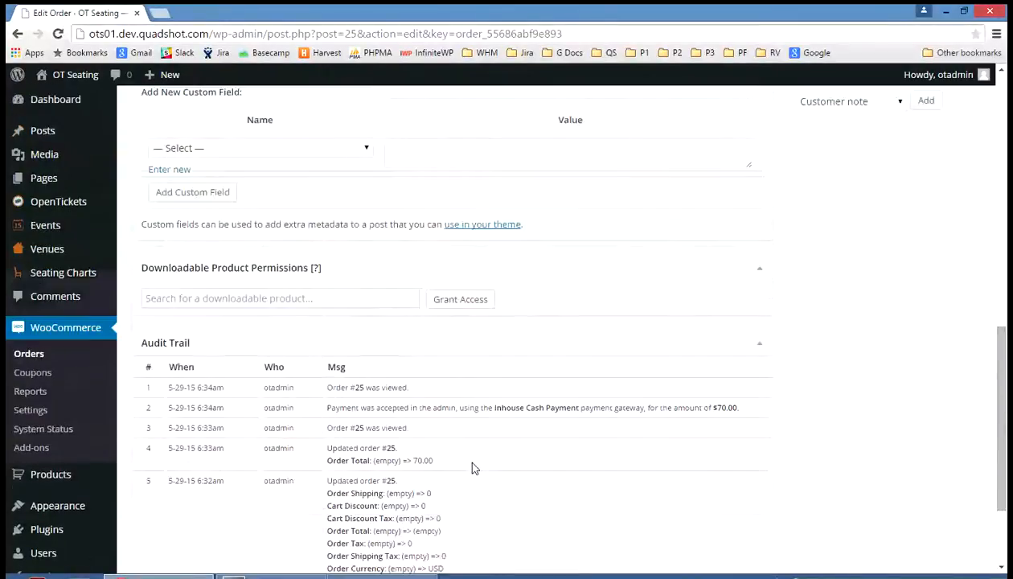
pyautogui.scroll(5, 473, 468)
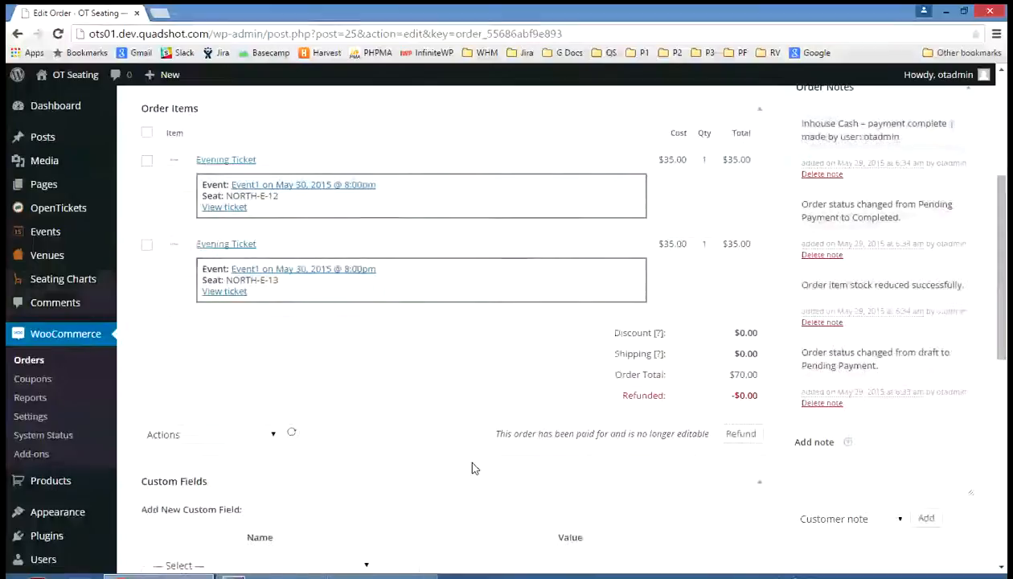
pyautogui.scroll(2, 473, 468)
pyautogui.scroll(1, 473, 469)
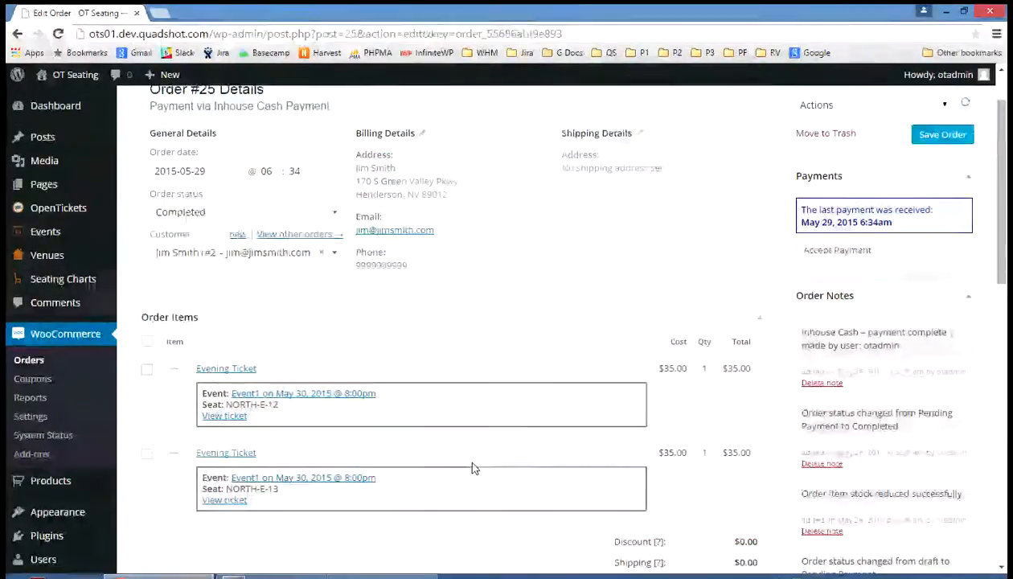
pyautogui.scroll(1, 472, 469)
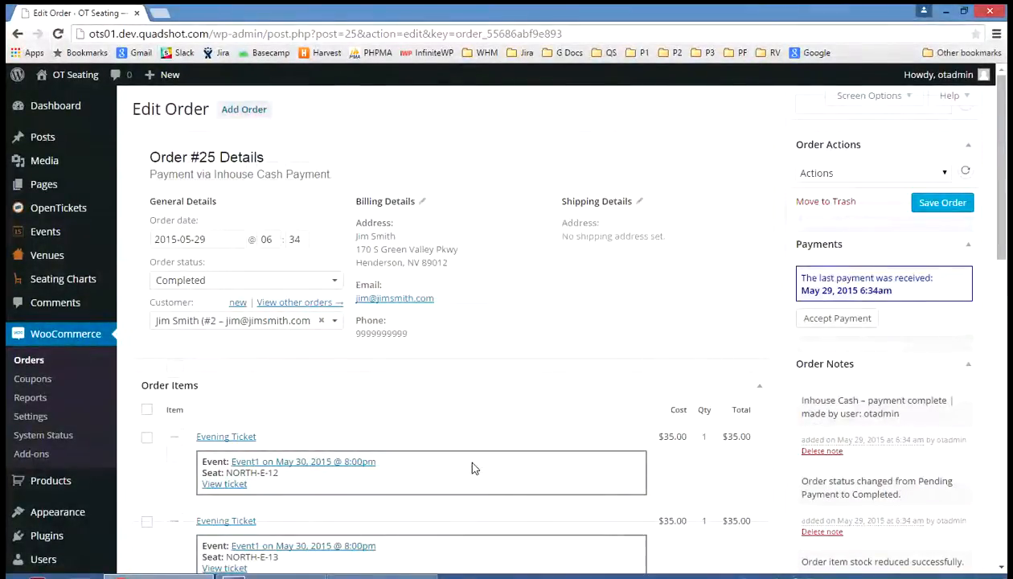